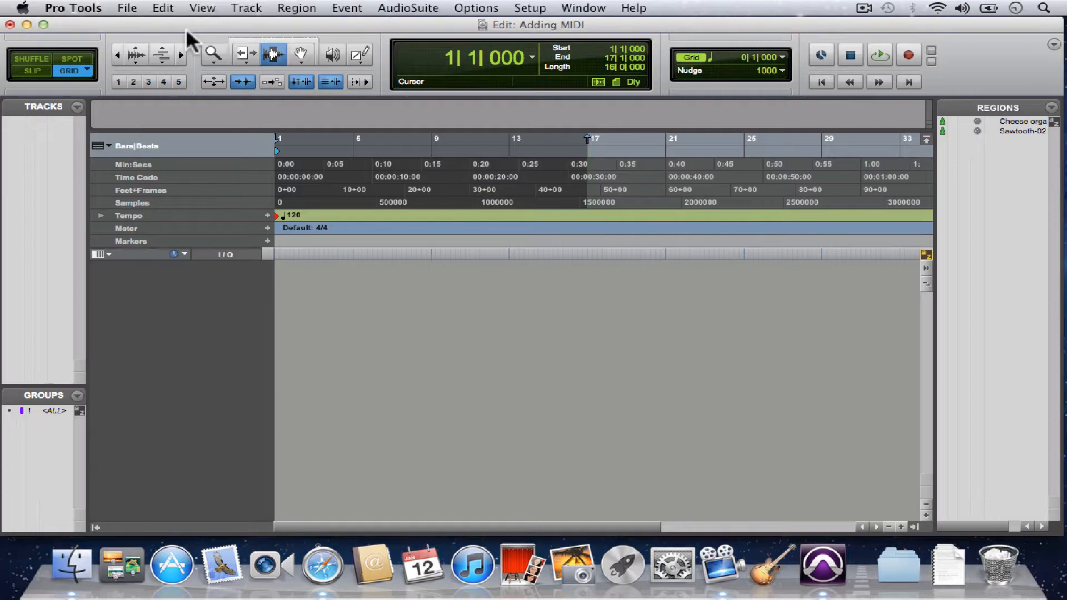
Create two new MIDI tracks with a timebase in ticks
left_click(234, 9)
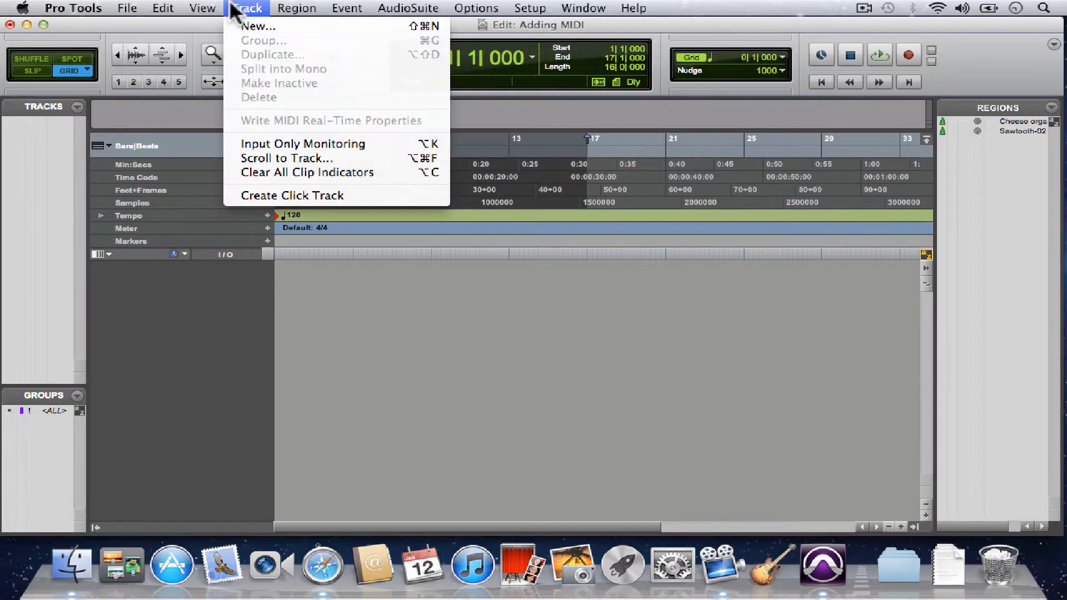
left_click(259, 26)
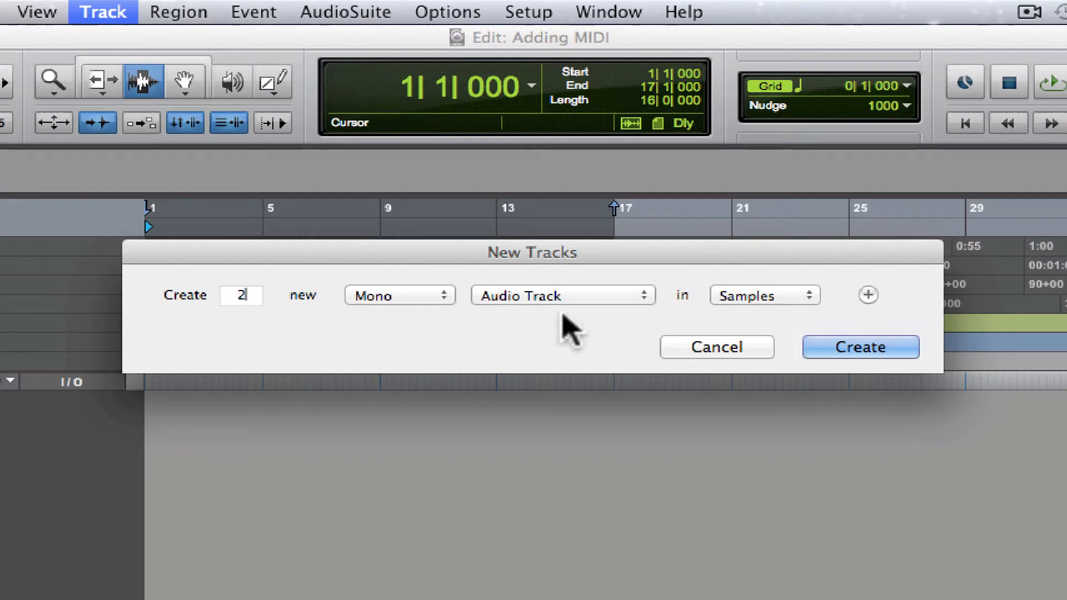
left_click(572, 292)
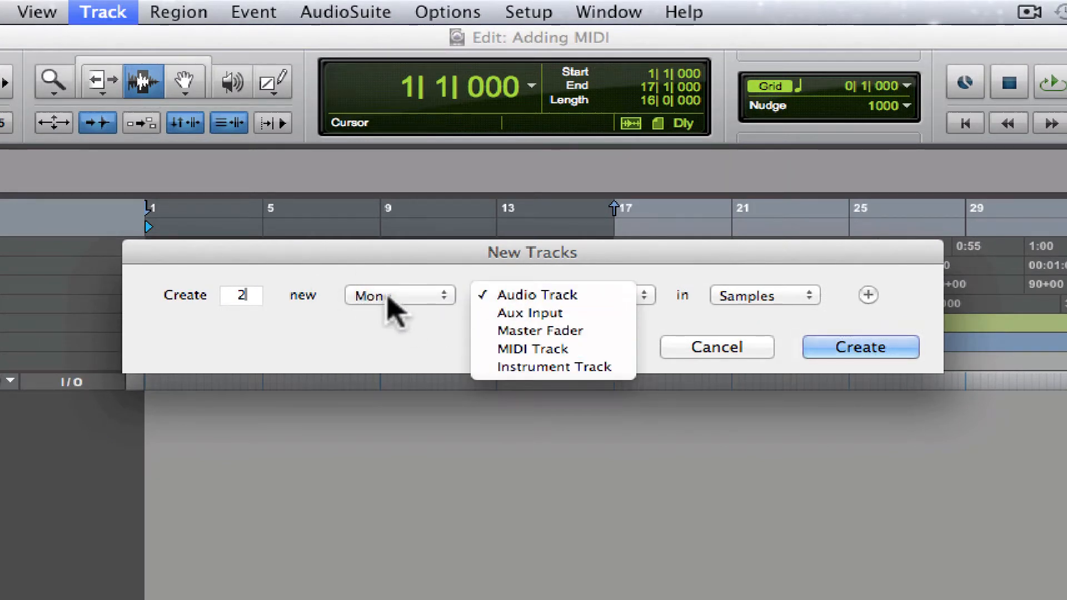
left_click(465, 302)
left_click(482, 297)
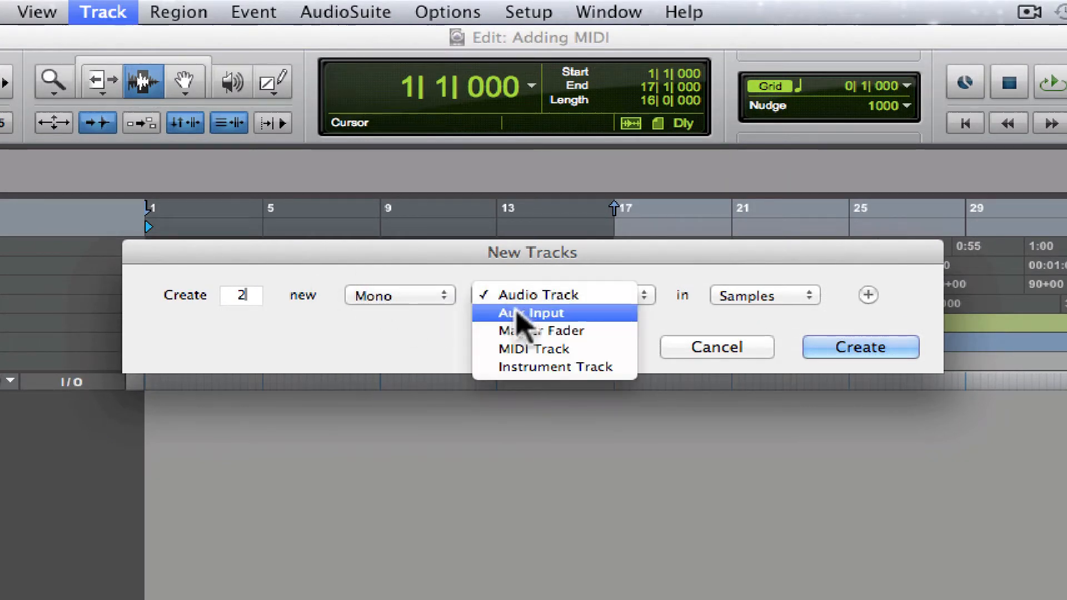
left_click(535, 350)
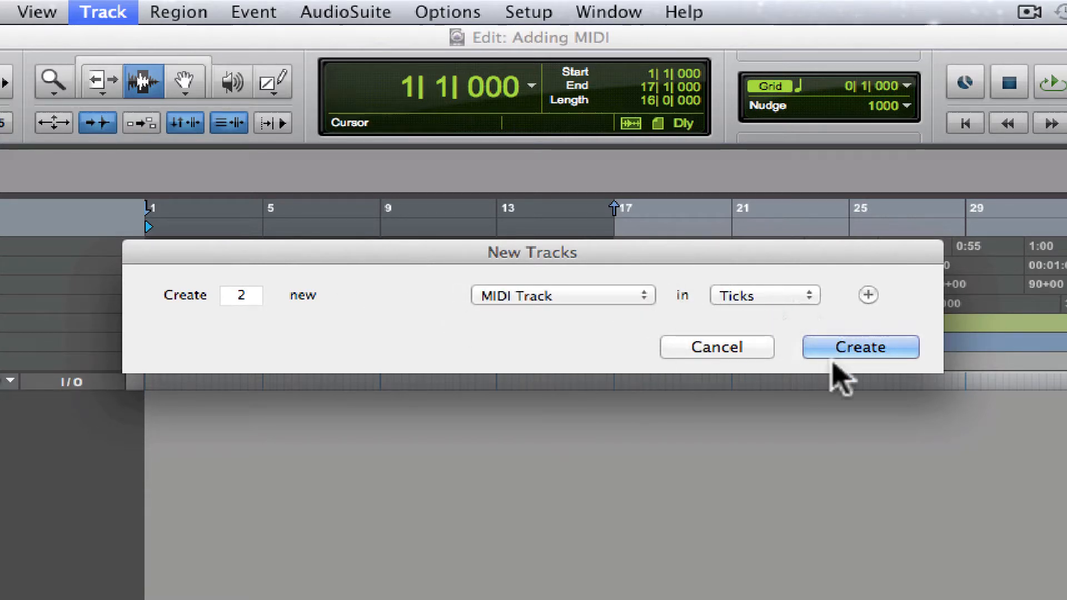
left_click(854, 349)
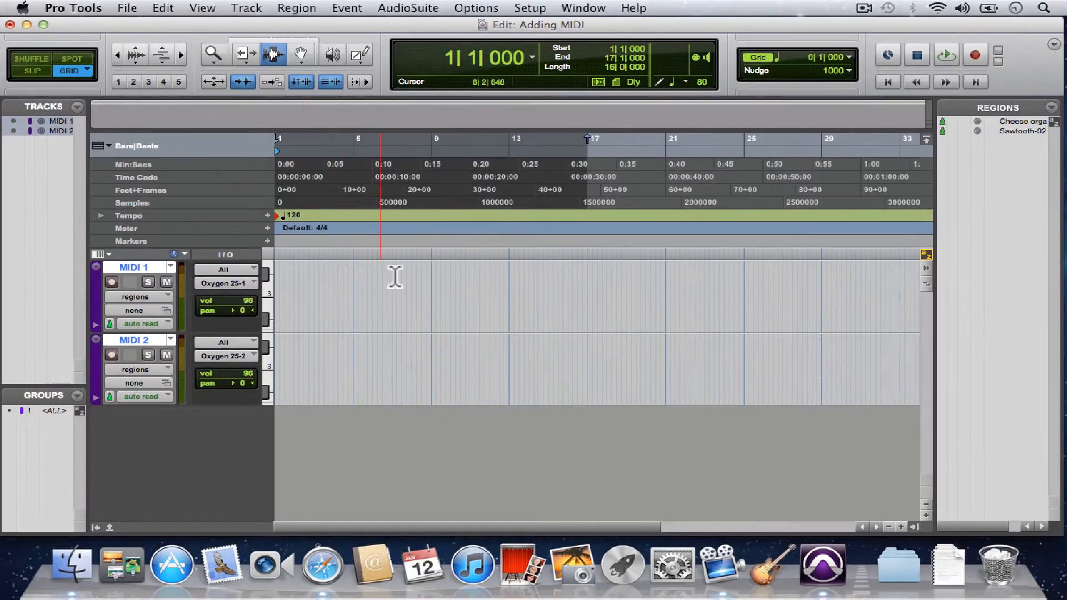
Place the Cheese organ and Sawtooth-02 regions together on the MIDI 1 and MIDI 2 tracks, starting at bar 1
left_click(1019, 131)
left_click(1020, 120, "shift")
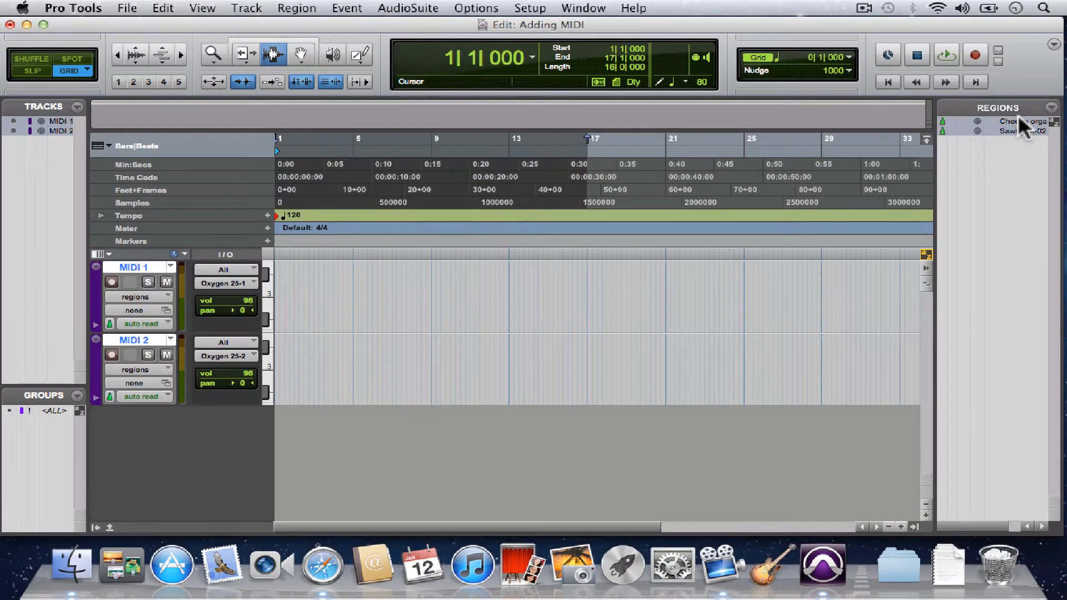
left_click_drag(757, 233, 257, 274)
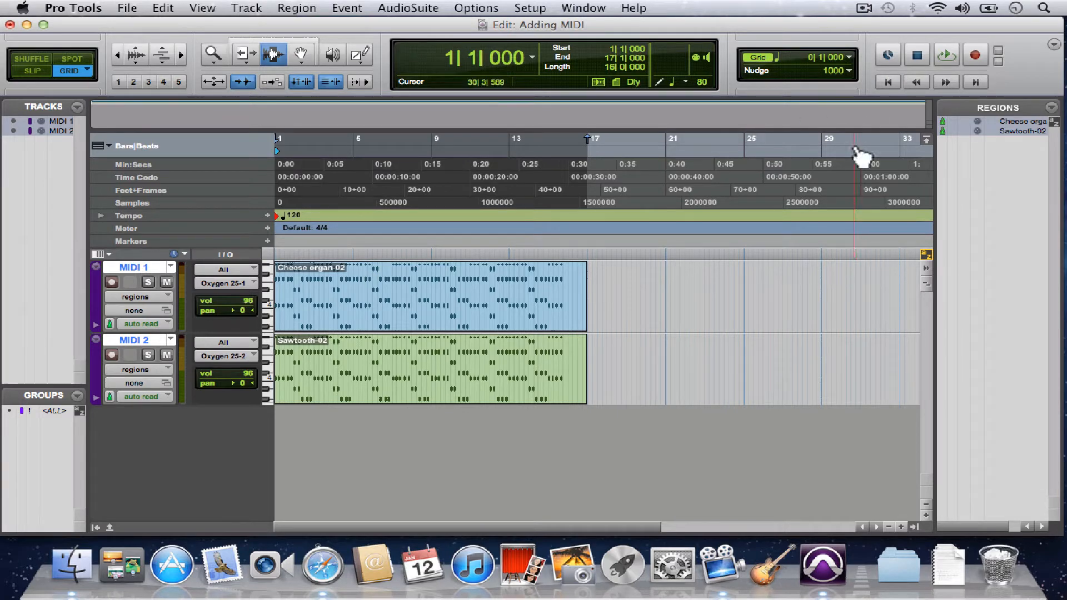
Play the two MIDI regions, then examine the MIDI channel strips in the Mix window and return to the Edit window
key("space")
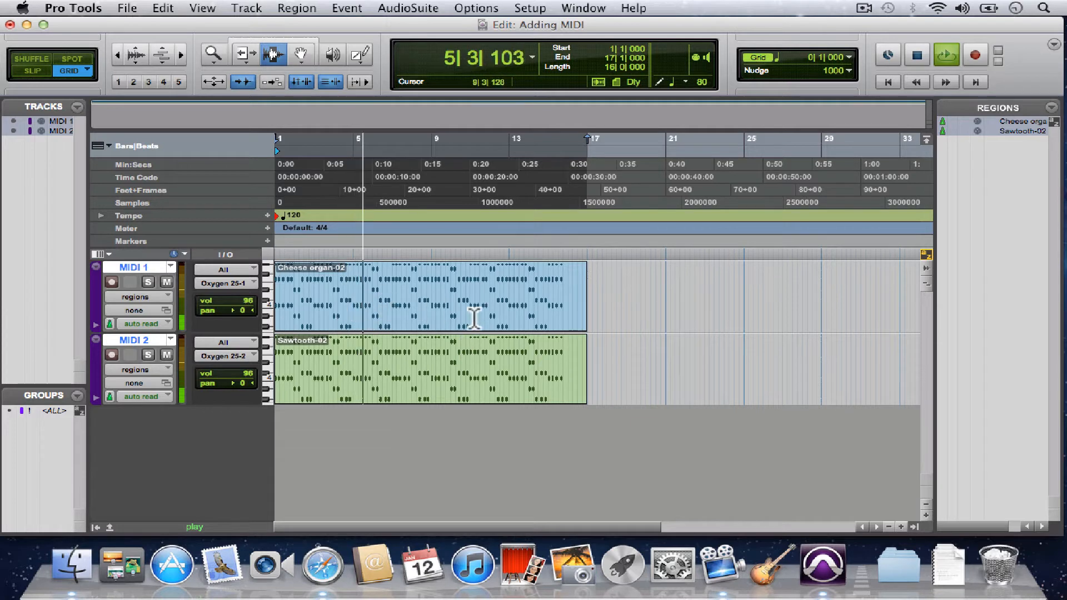
key("space")
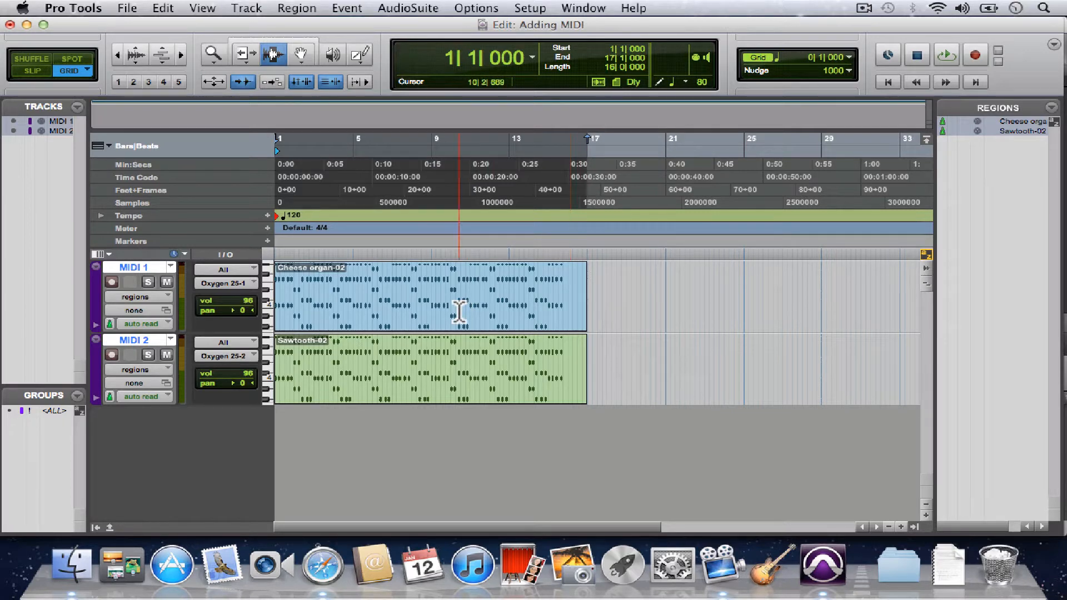
key("super+equal")
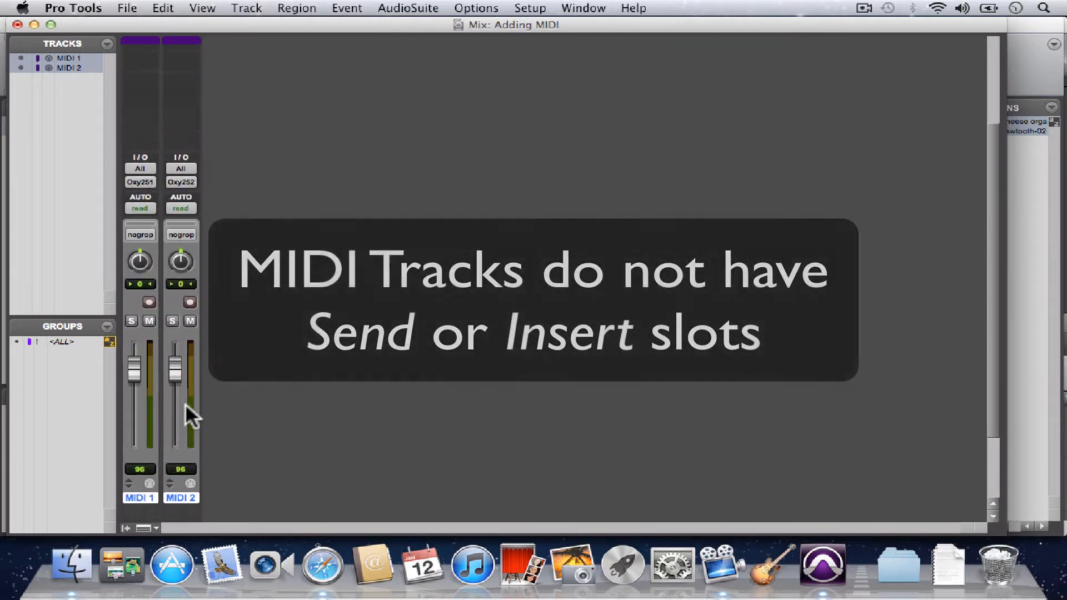
scroll(214, 468, "down", 5)
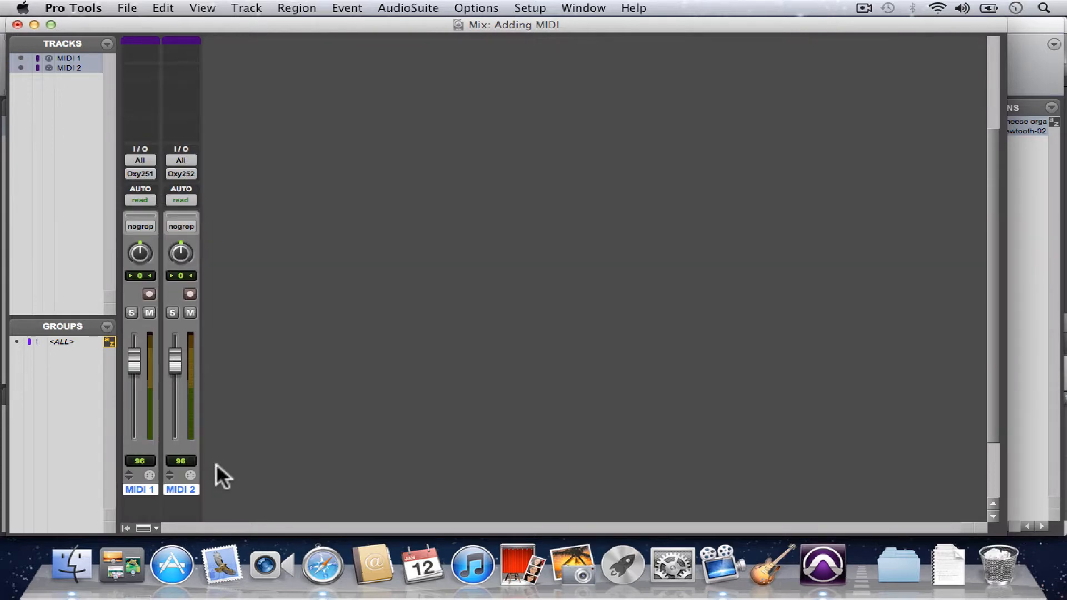
key("super+equal")
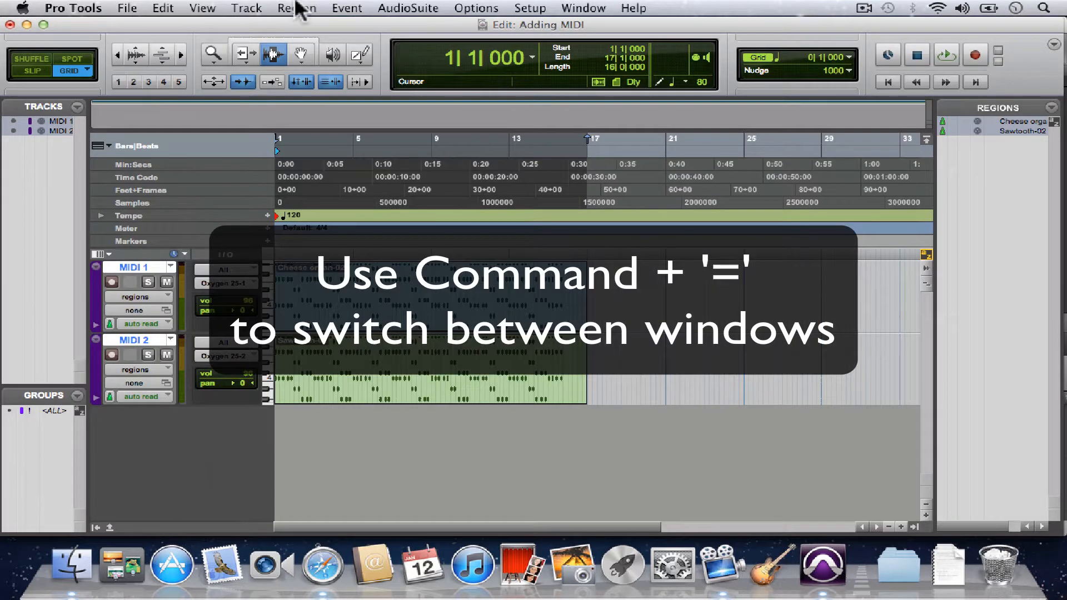
Create one new stereo Aux Input track with a timebase in samples
left_click(245, 8)
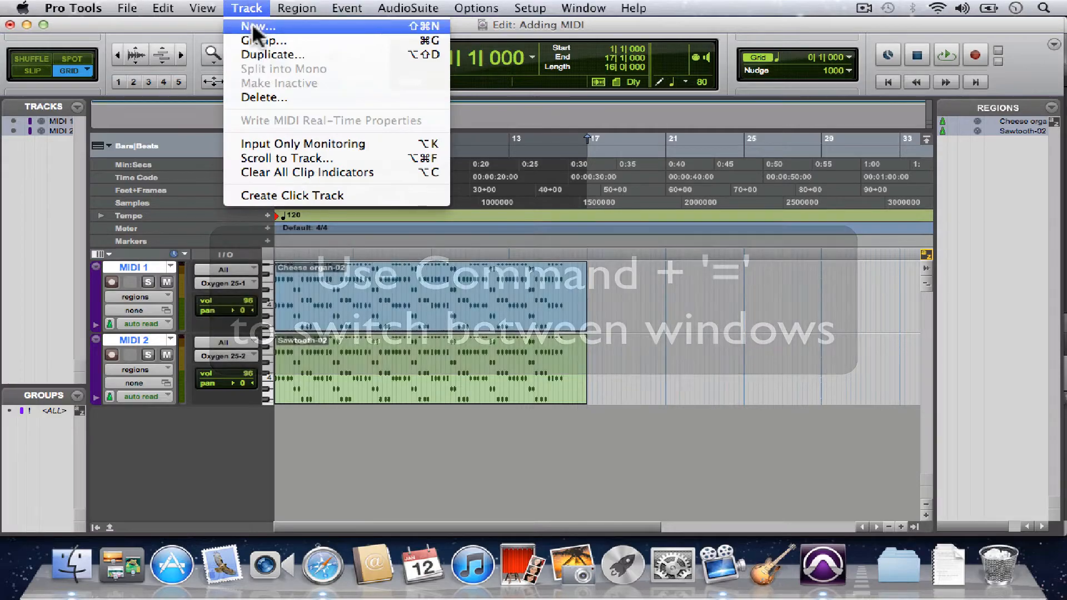
left_click(258, 26)
left_click(474, 196)
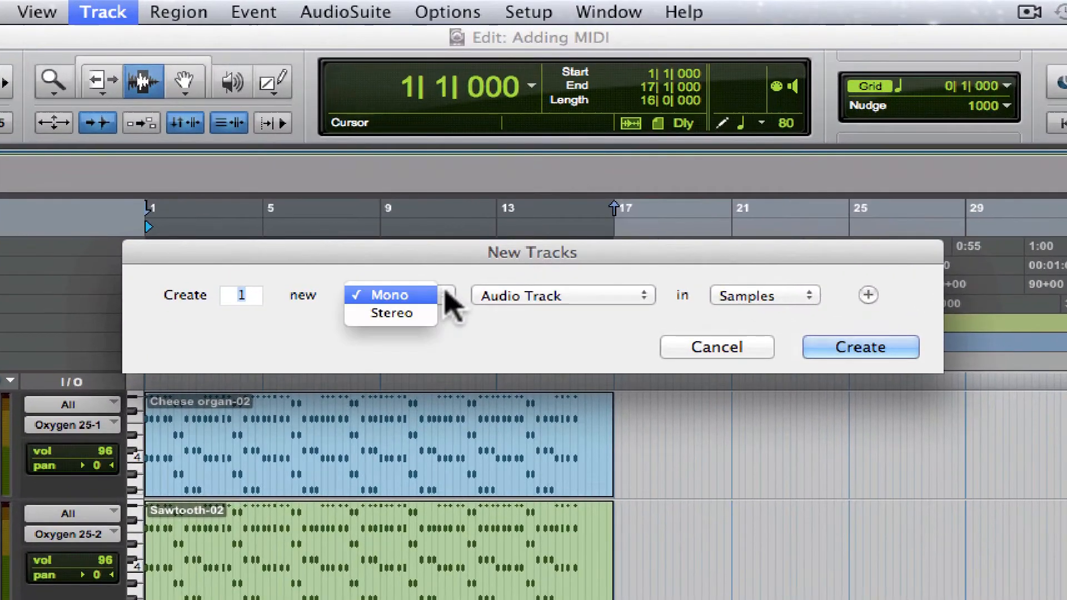
left_click(419, 316)
left_click(503, 296)
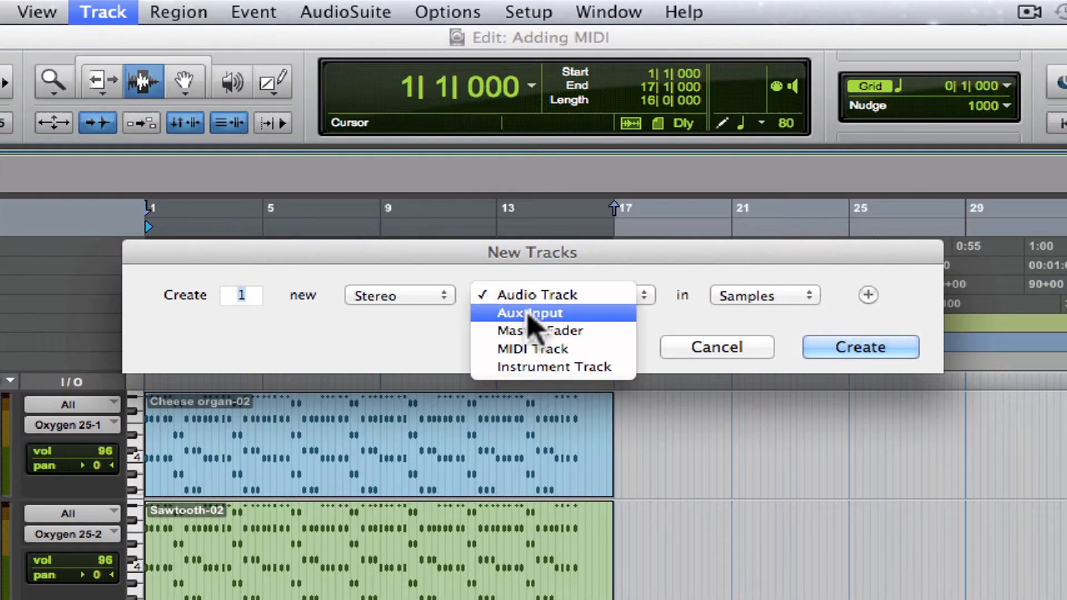
left_click(531, 315)
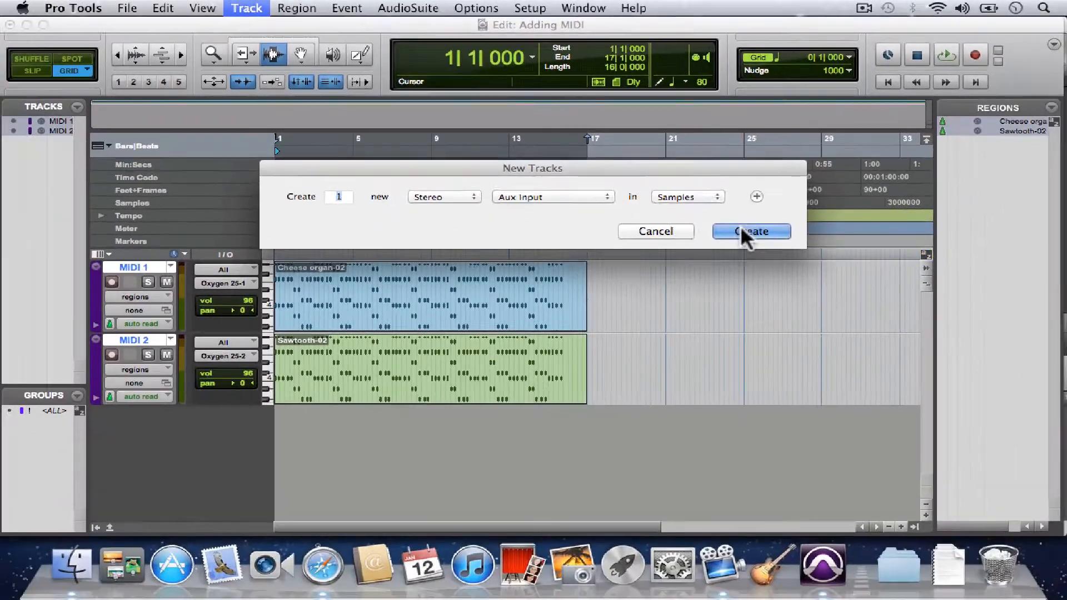
left_click(789, 281)
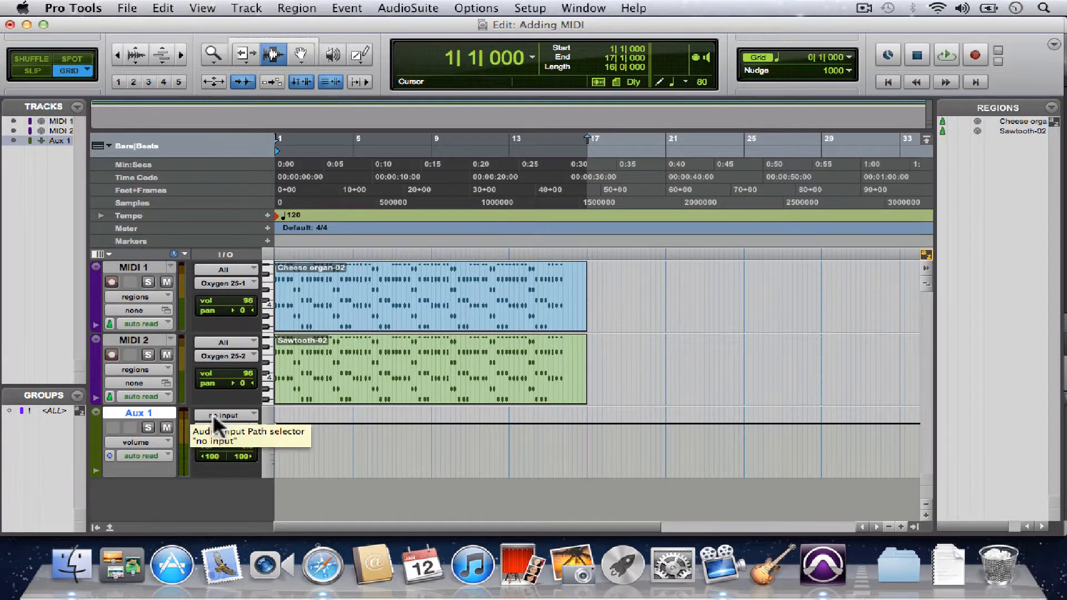
Insert the multichannel instrument plug-in Xpand2 (stereo) in the first insert slot of Aux 1 in the Mix window
key("super+equal")
scroll(307, 269, "up", 8)
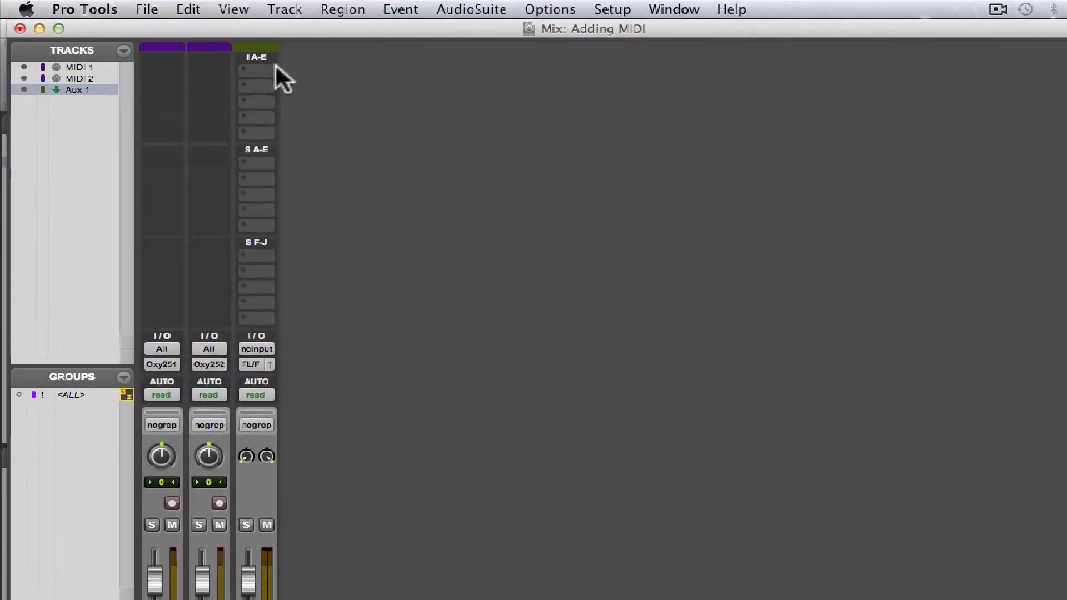
left_click(261, 71)
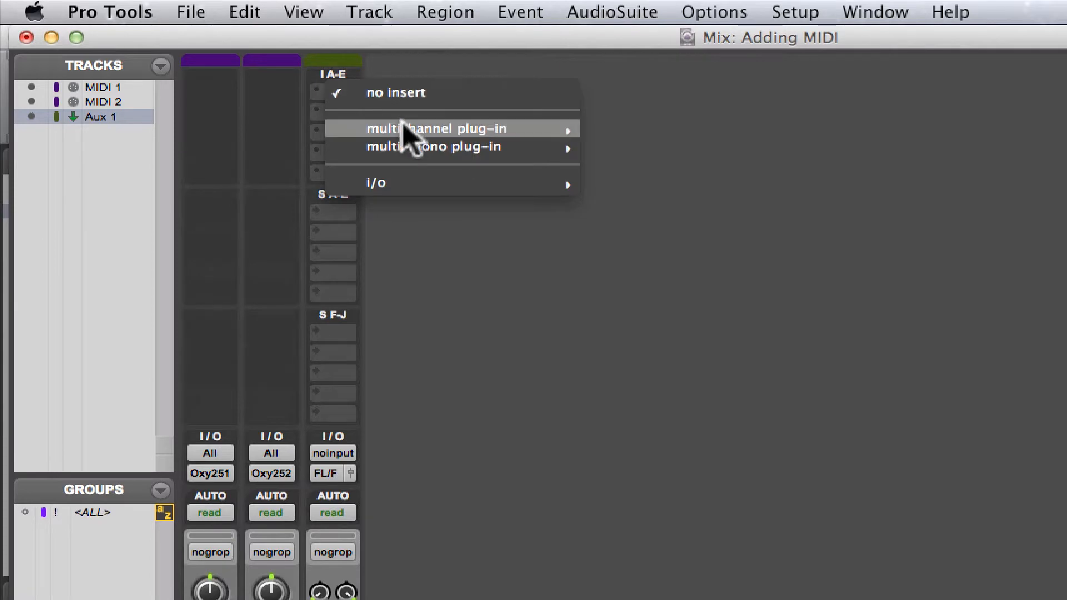
mouse_move(519, 136)
mouse_move(714, 293)
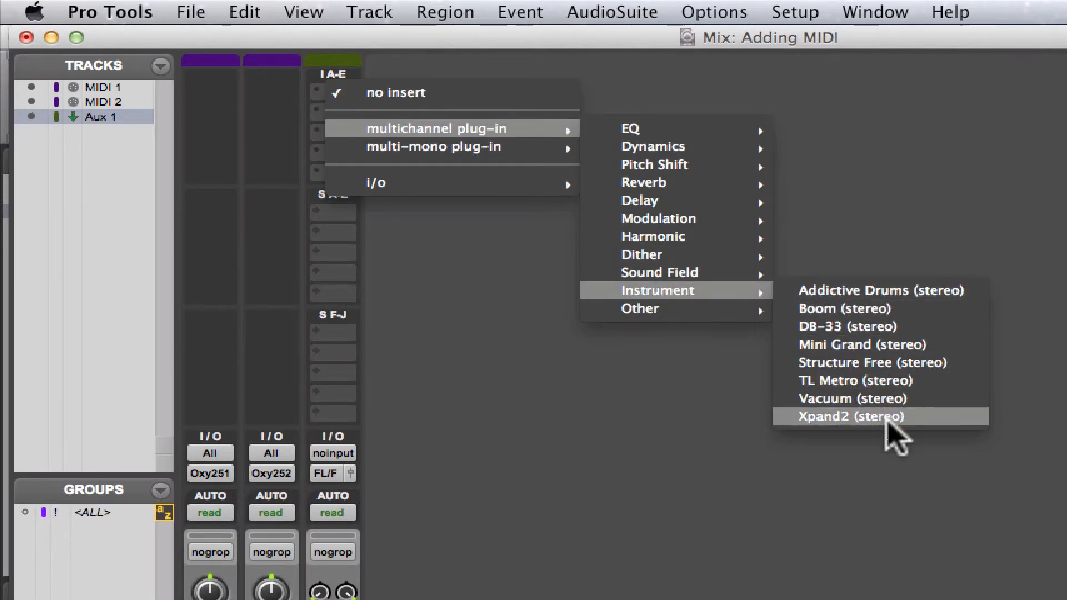
left_click(888, 418)
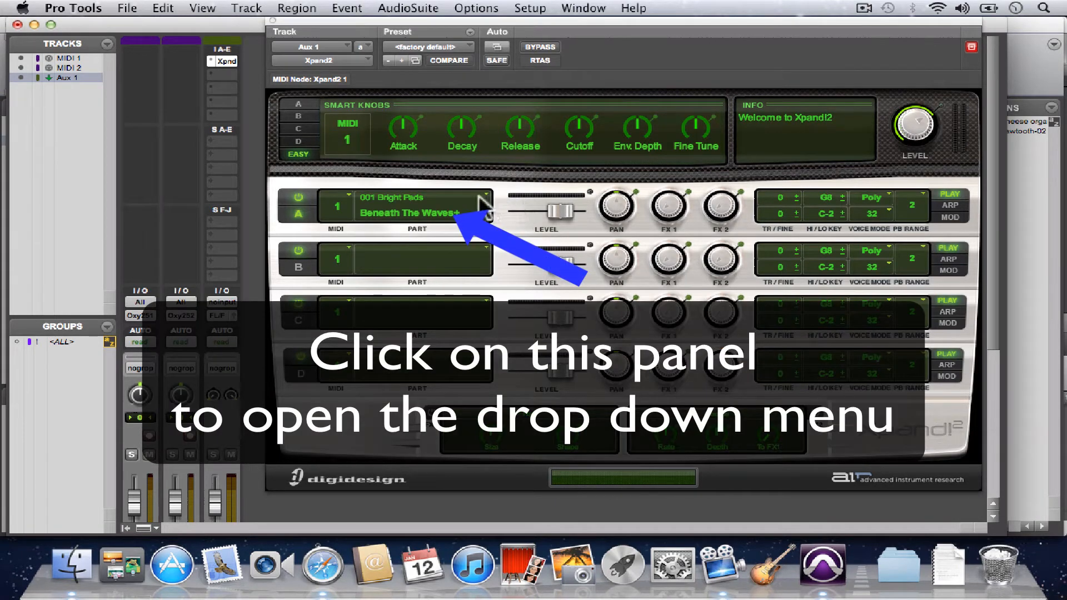
Load the Full n Rich sound from 012 Organs into part A of Xpand2
left_click(410, 217)
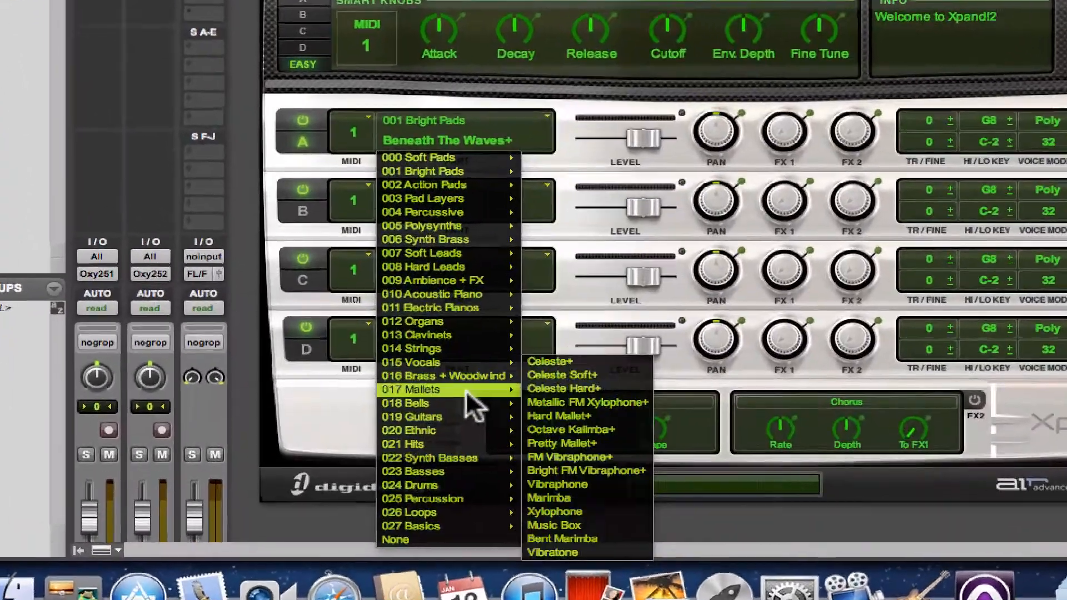
mouse_move(423, 416)
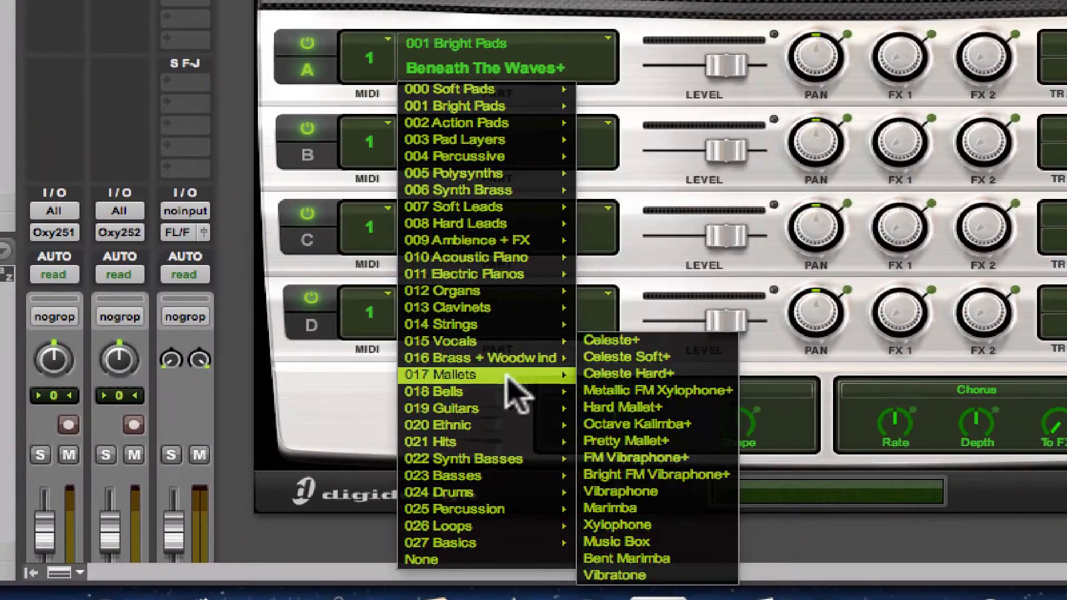
mouse_move(499, 331)
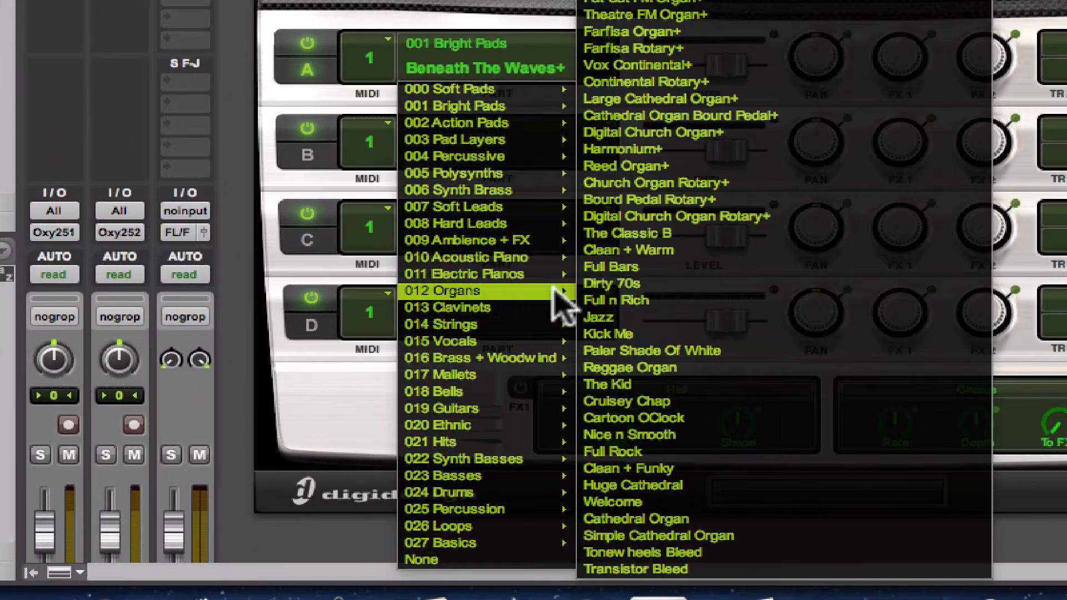
left_click(628, 311)
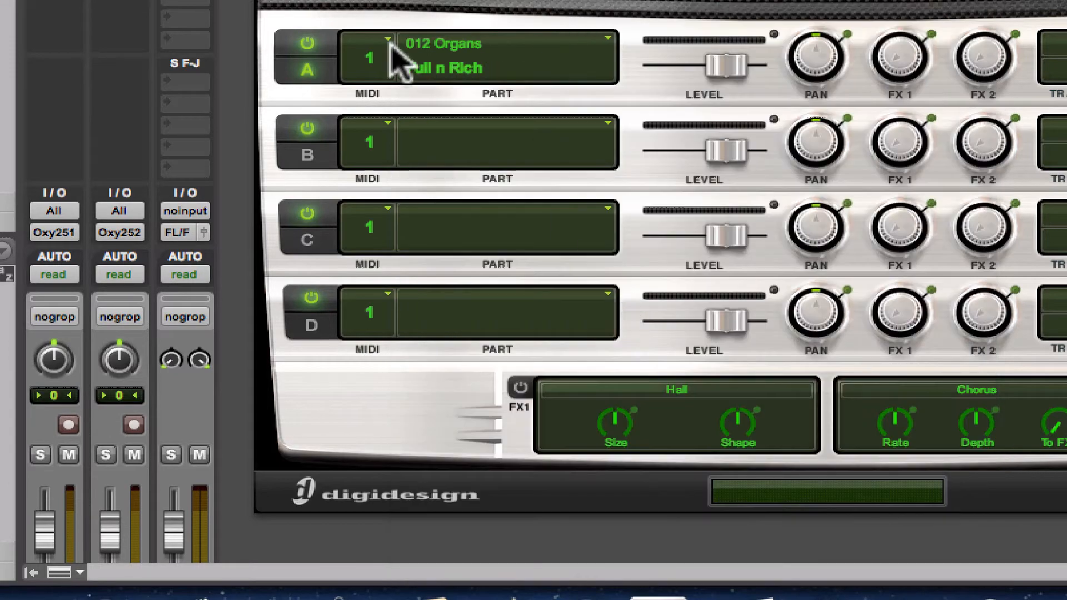
Load the Excited sound from 008 Hard Leads into part B of Xpand2 and set that part to MIDI channel 2
left_click(427, 154)
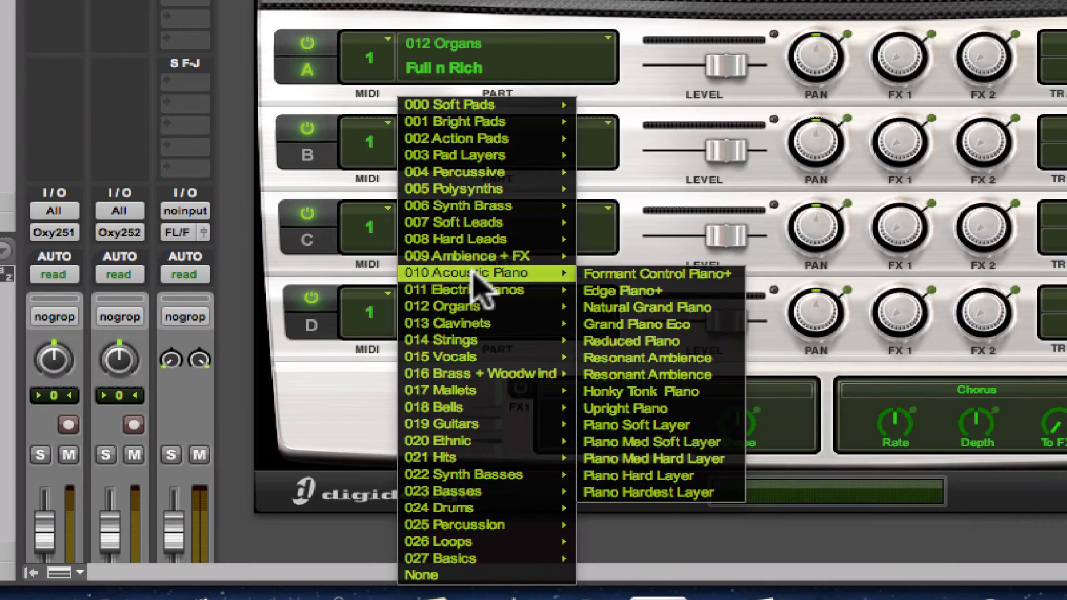
mouse_move(481, 292)
mouse_move(512, 240)
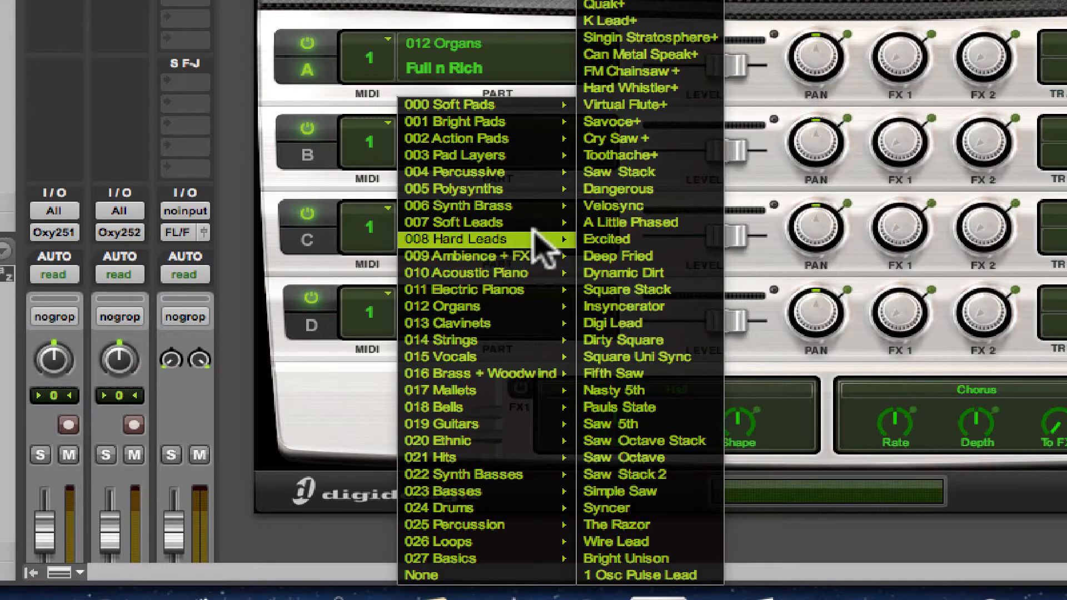
left_click(622, 245)
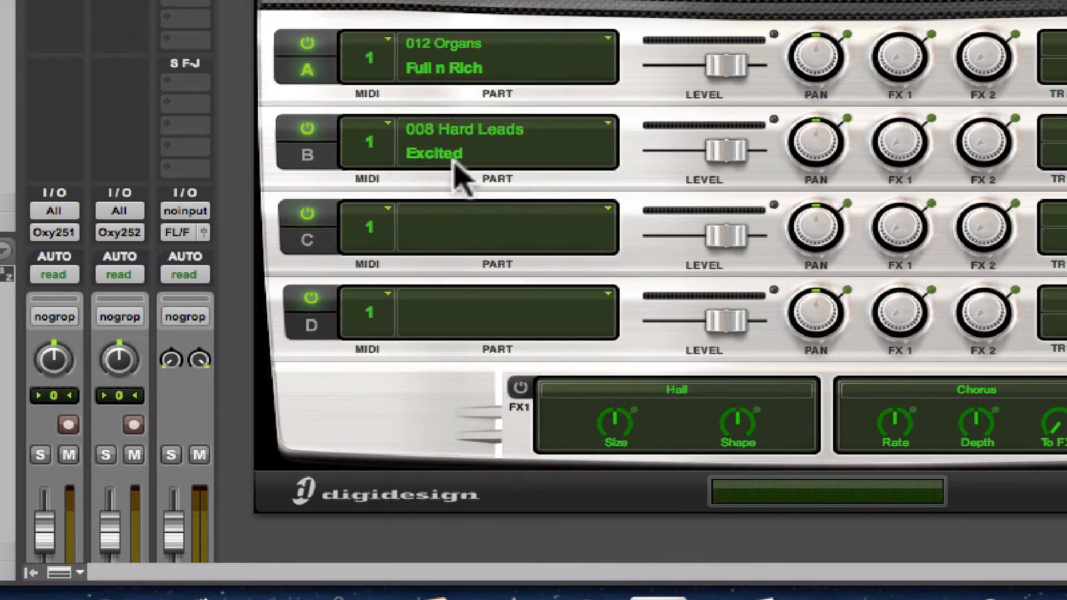
left_click(371, 141)
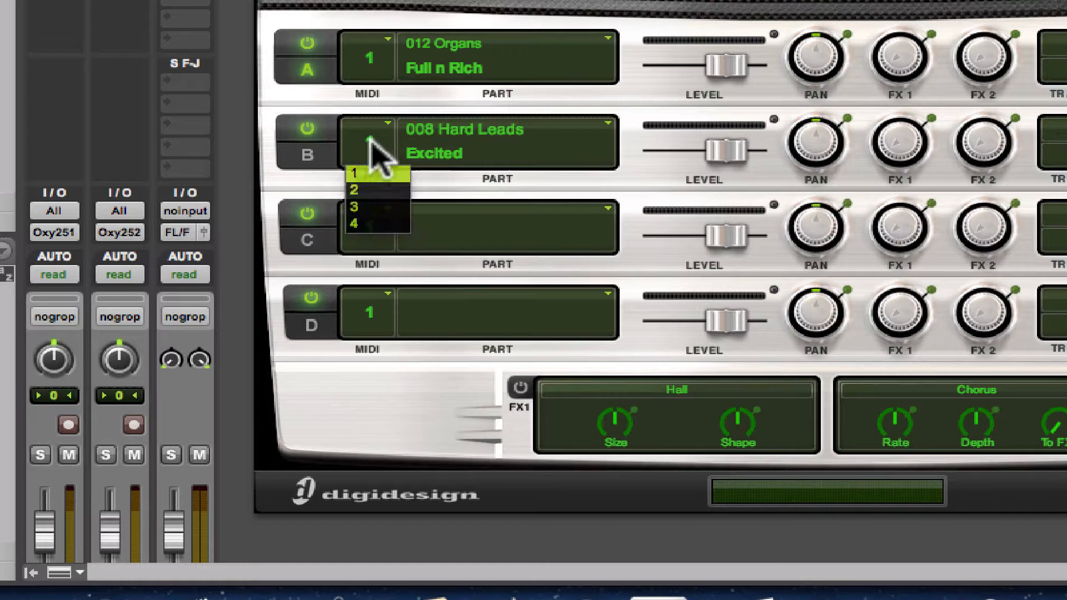
left_click(384, 191)
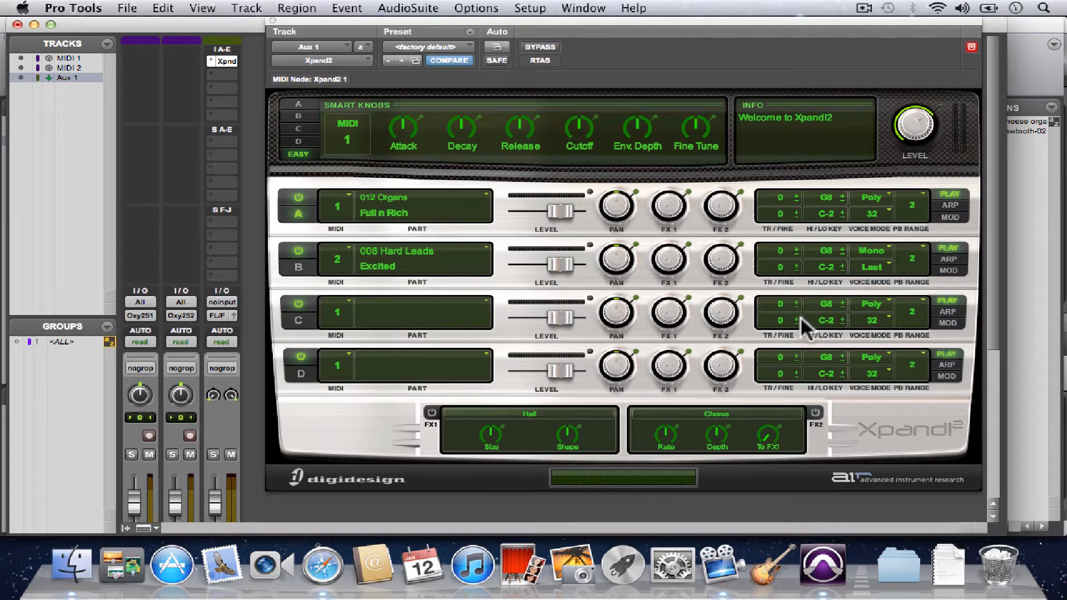
Return to the Edit window, close the Xpand2 plug-in window, and play the session from bar 1
key("super+equal")
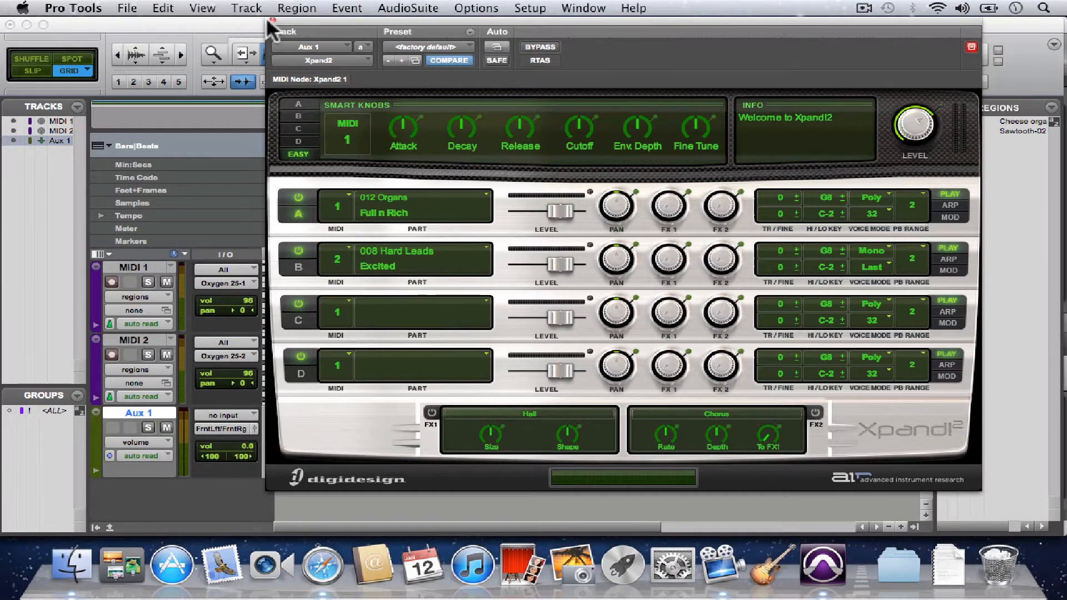
left_click(273, 20)
key("space")
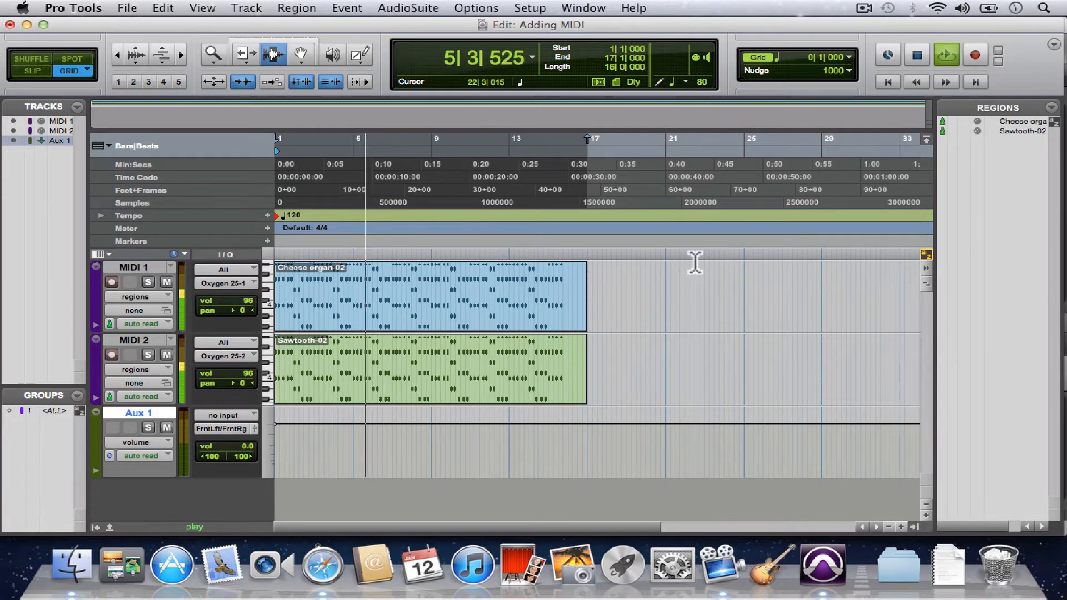
In the Mix window, route the MIDI 1 output to Xpand2 1 channel-1 and the MIDI 2 output to Xpand2 1 channel-2
key("super+equal")
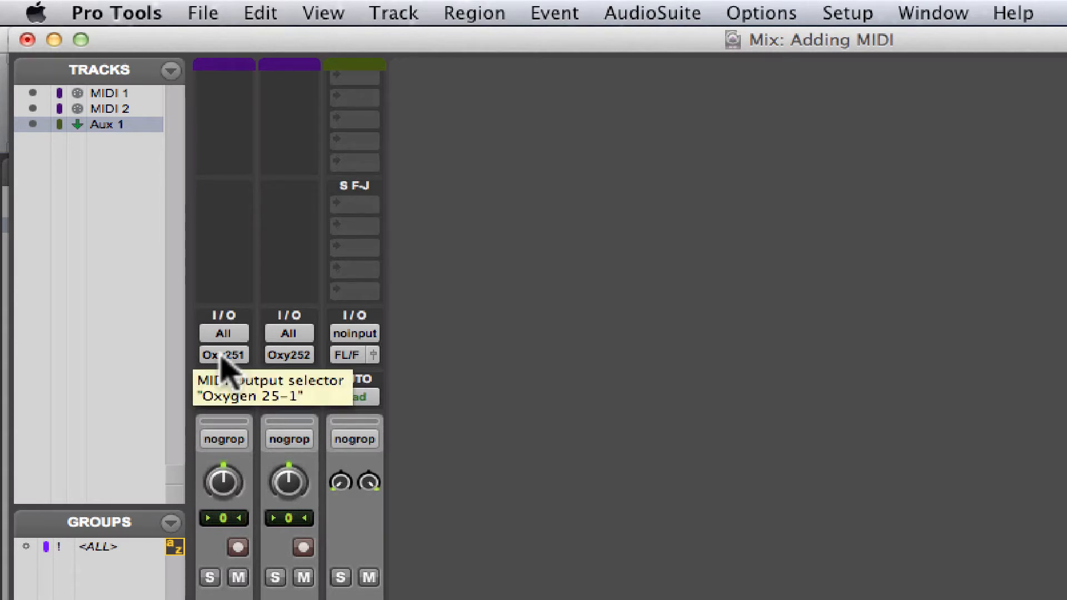
left_click(221, 356)
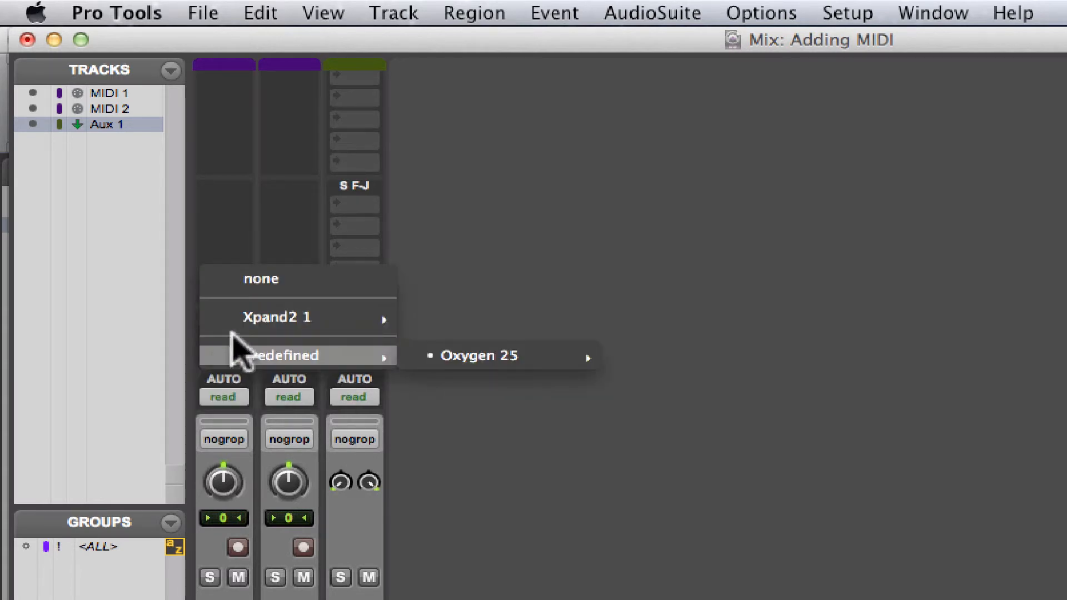
mouse_move(246, 315)
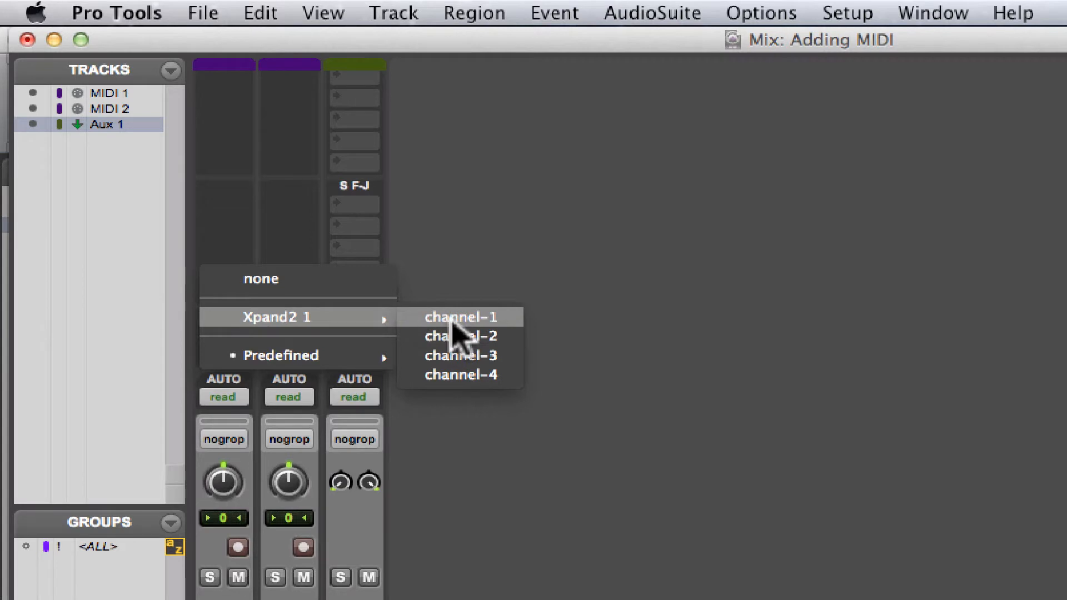
left_click(452, 321)
left_click(304, 351)
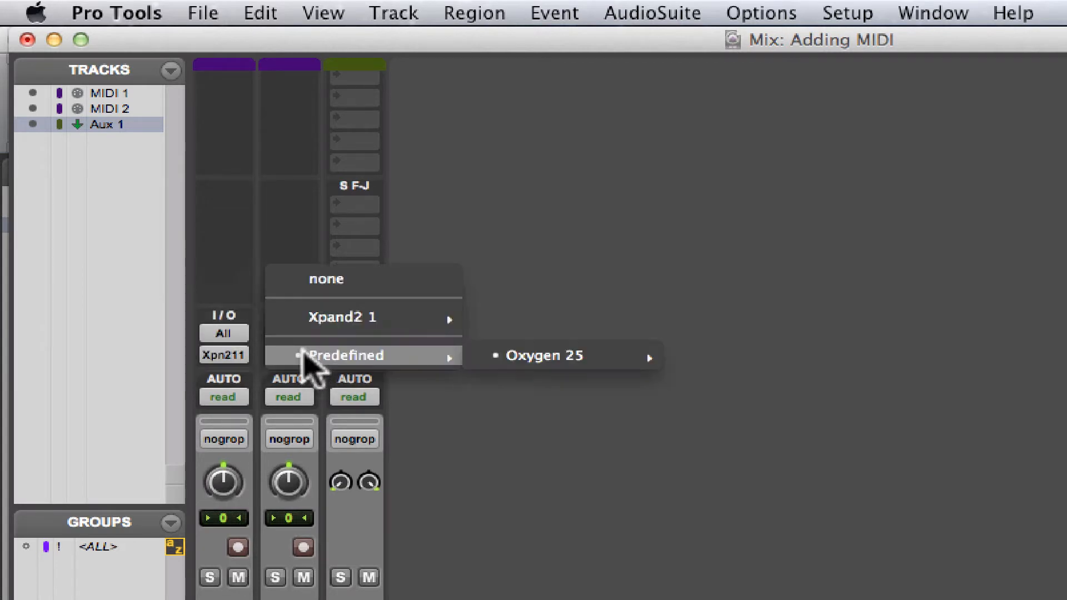
mouse_move(353, 321)
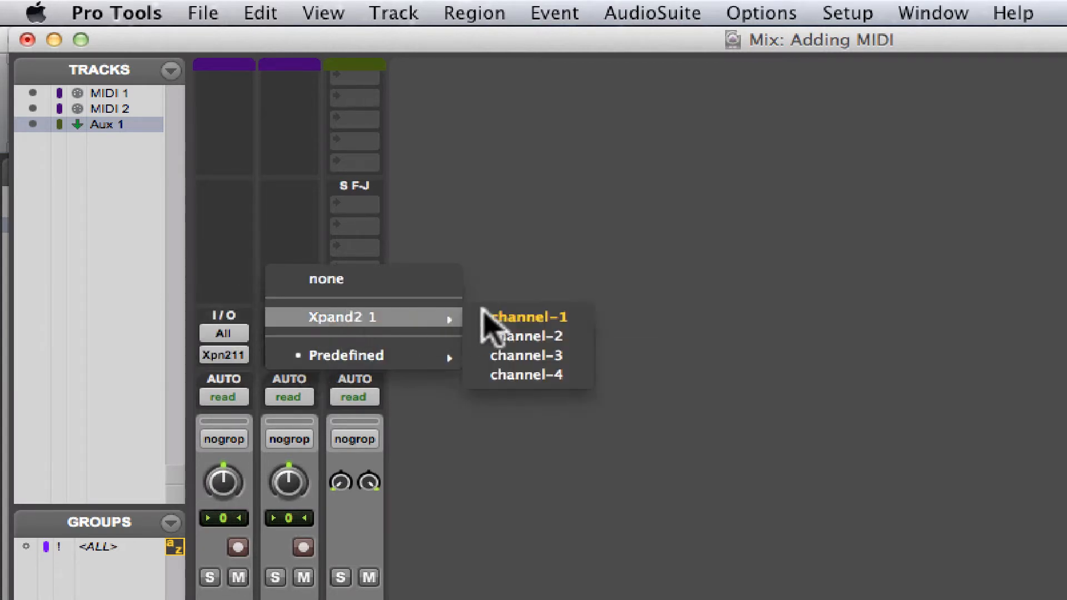
left_click(523, 336)
Open the Xpand2 plug-in on Aux 1 to check the level meters of its parts, and close its window
scroll(572, 334, "up", 5)
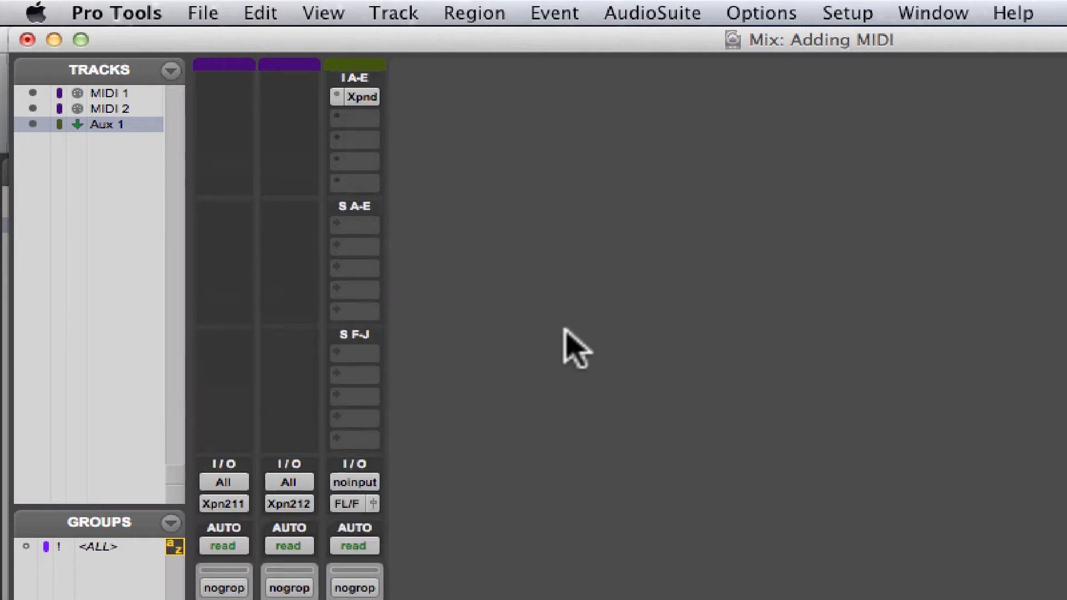
left_click(364, 99)
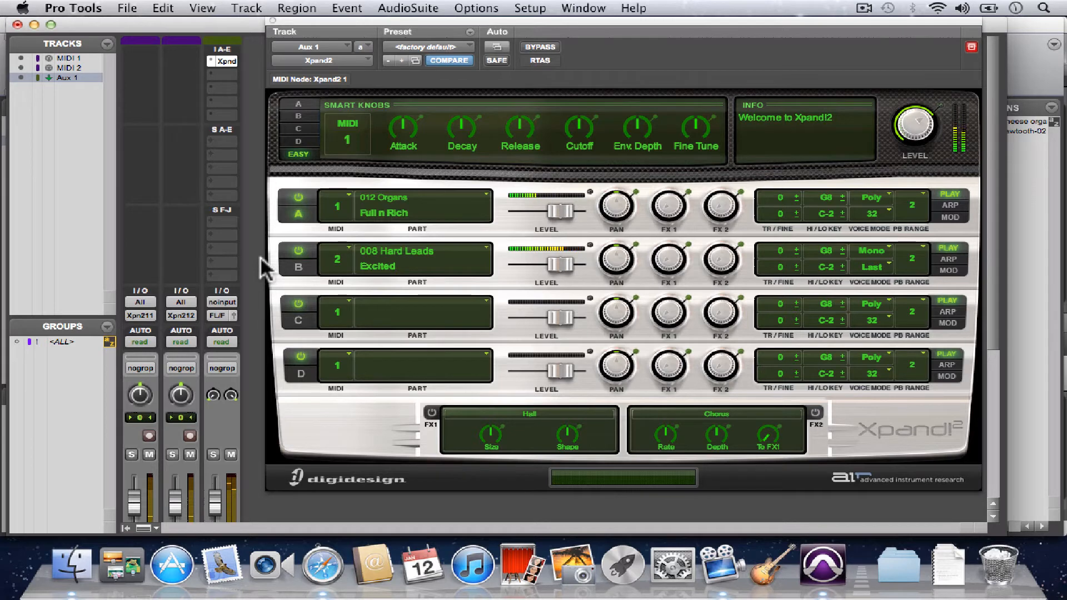
left_click(272, 16)
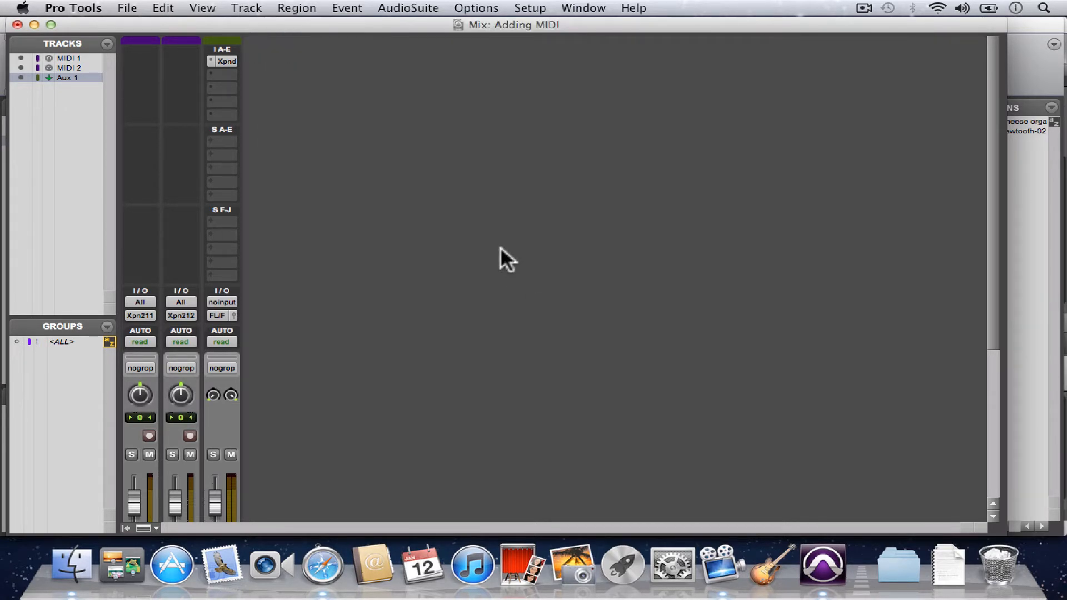
Reopen Xpand2 on Aux 1 and load the Percy FM Bass sound from 022 Synth Basses into part A
left_click(229, 58)
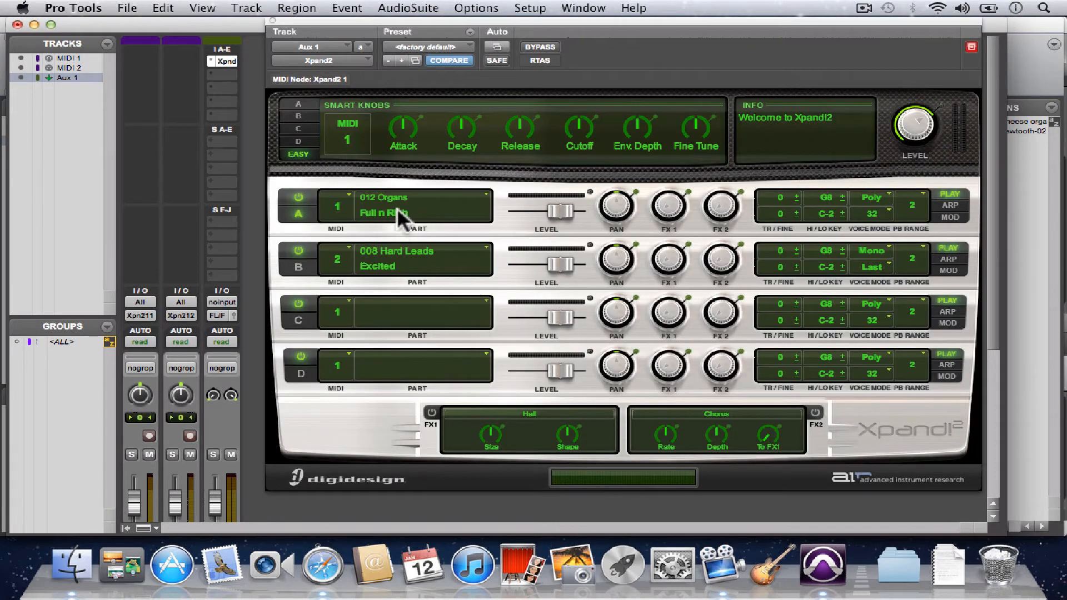
left_click(399, 213)
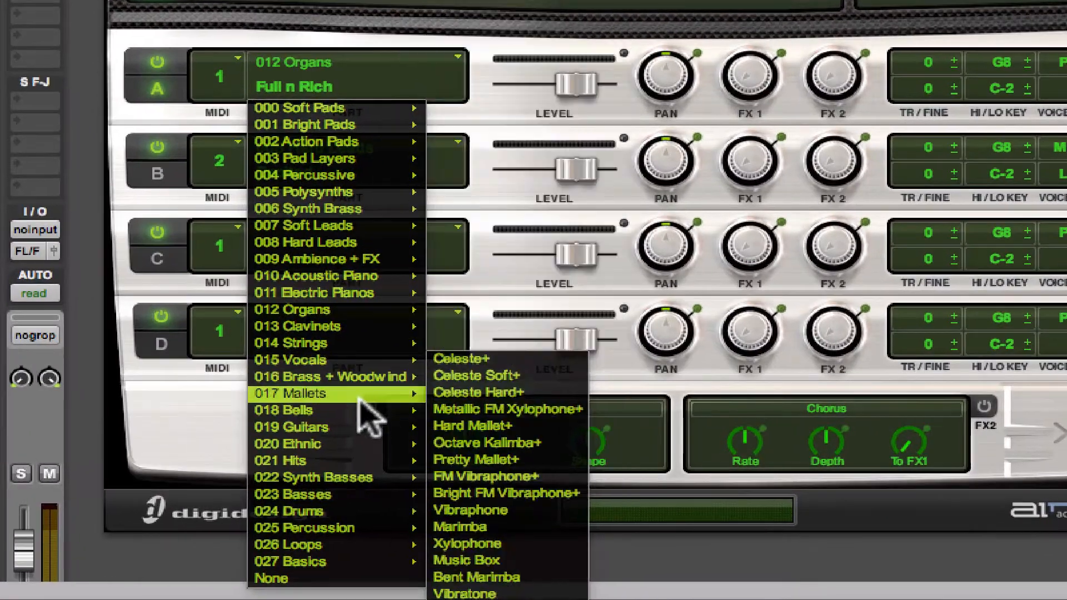
mouse_move(428, 437)
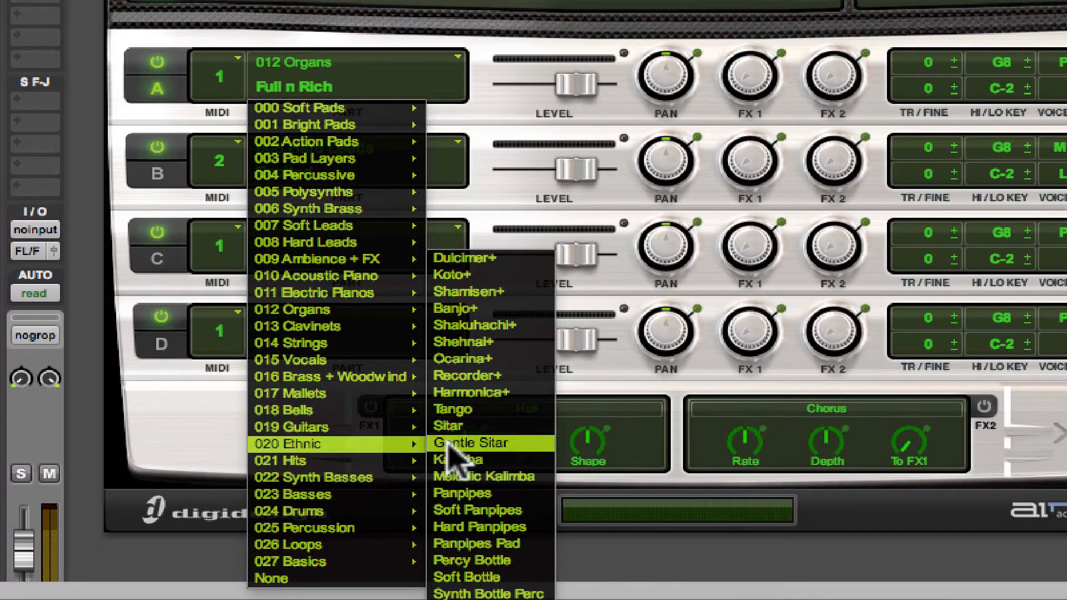
mouse_move(383, 478)
left_click(452, 471)
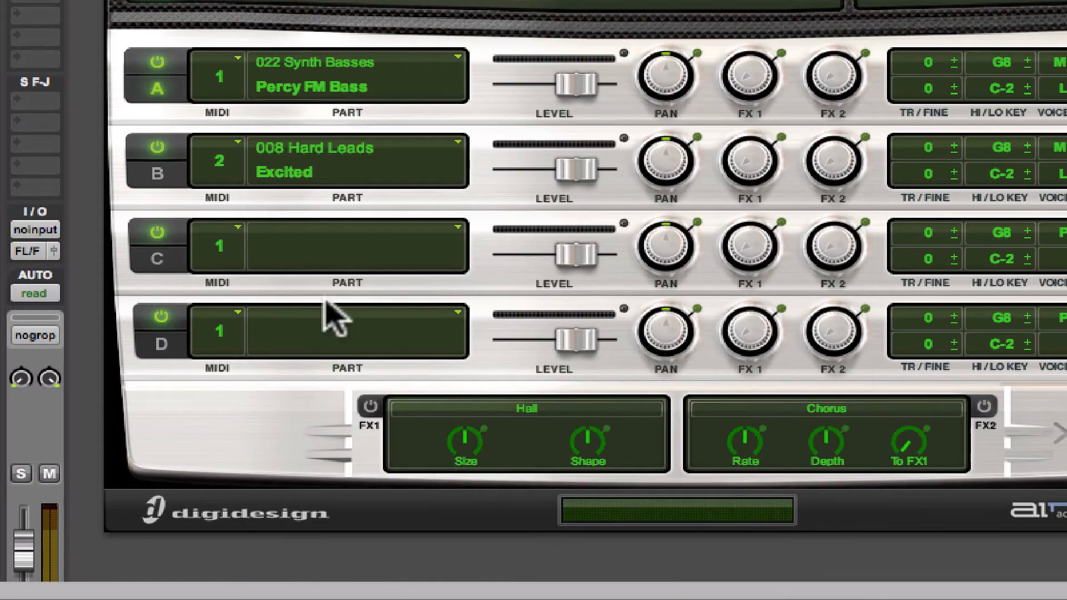
Load the Clean Electric Guitar sound from 019 Guitars into part B, and return to the Edit window with the plug-in closed
left_click(340, 184)
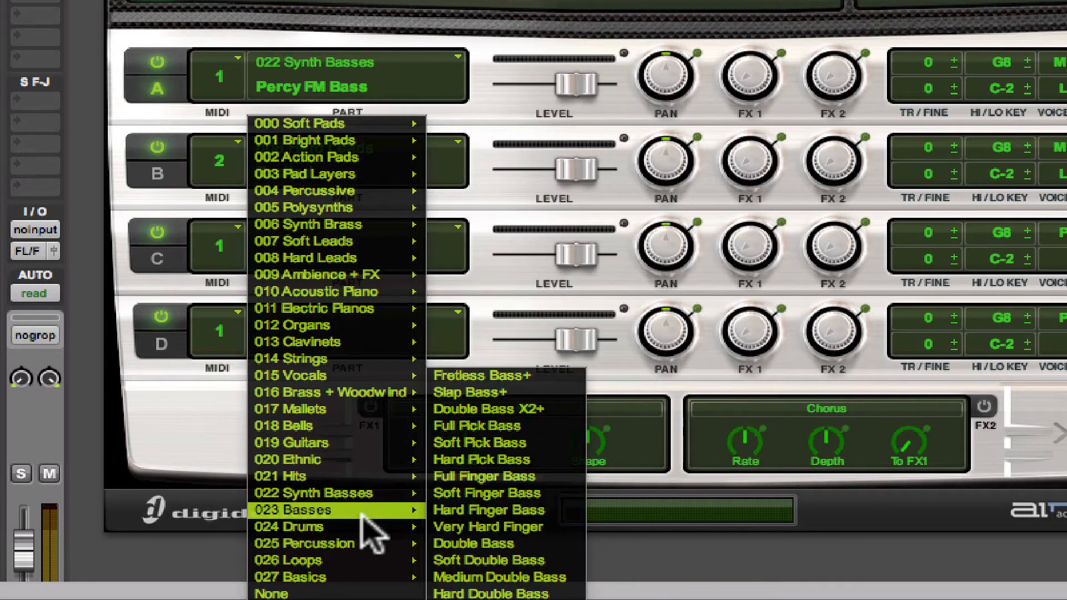
mouse_move(364, 445)
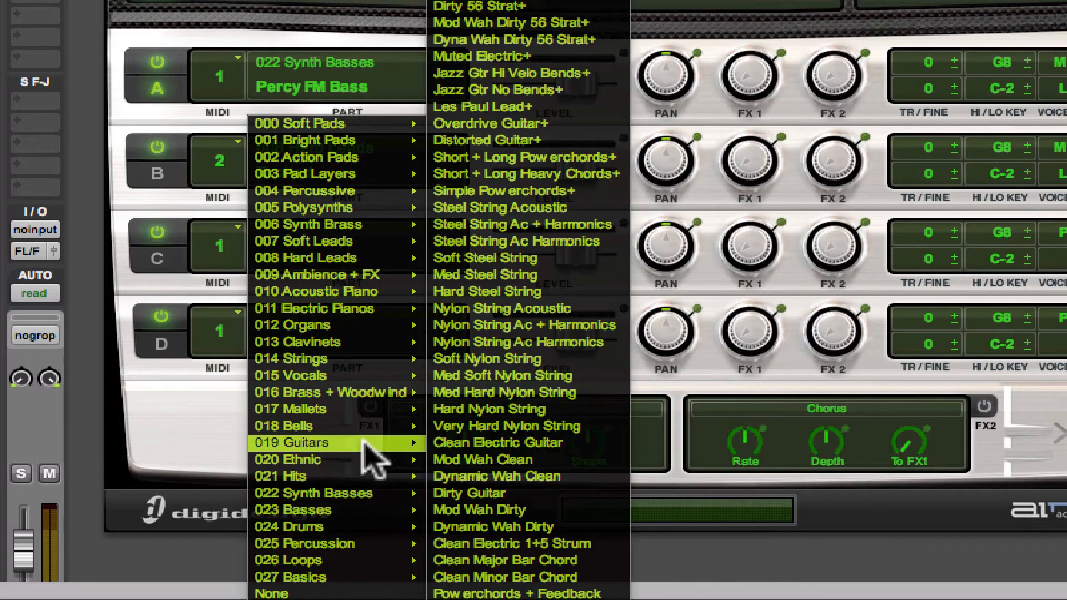
left_click(489, 444)
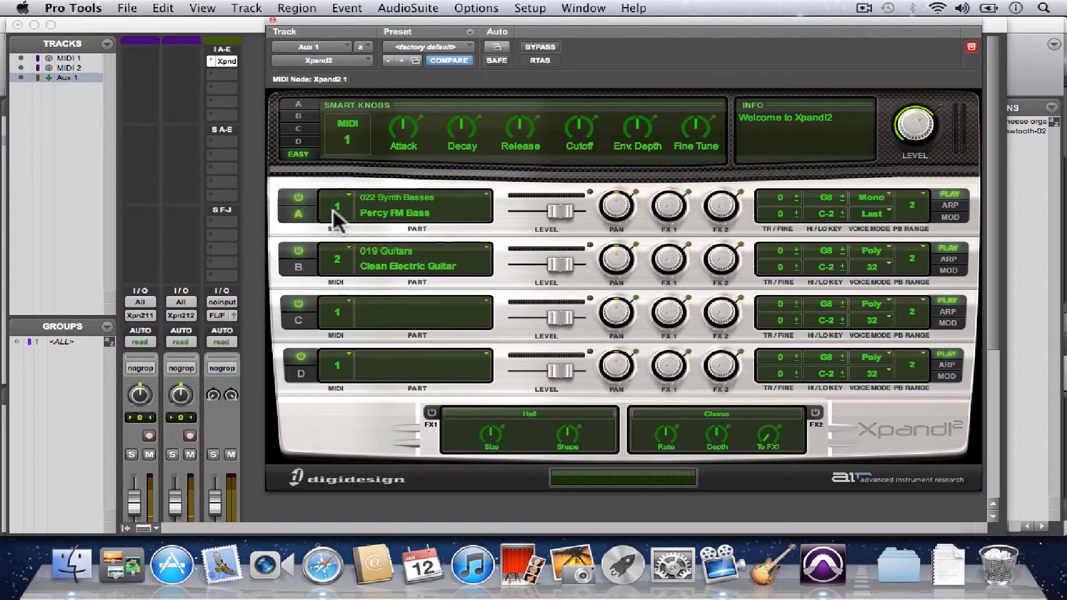
key("super+equal")
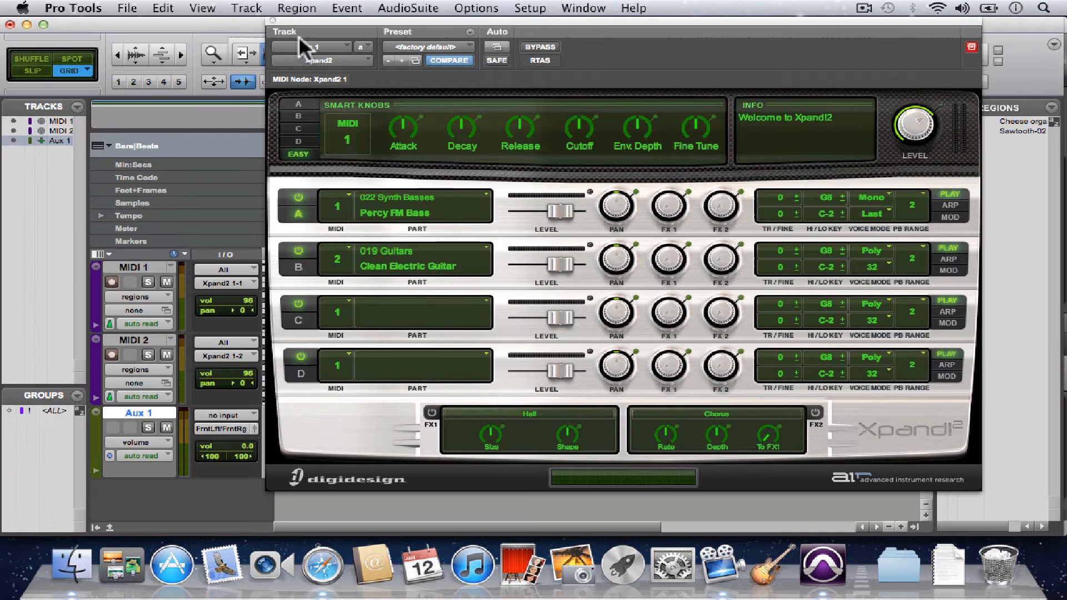
left_click(272, 19)
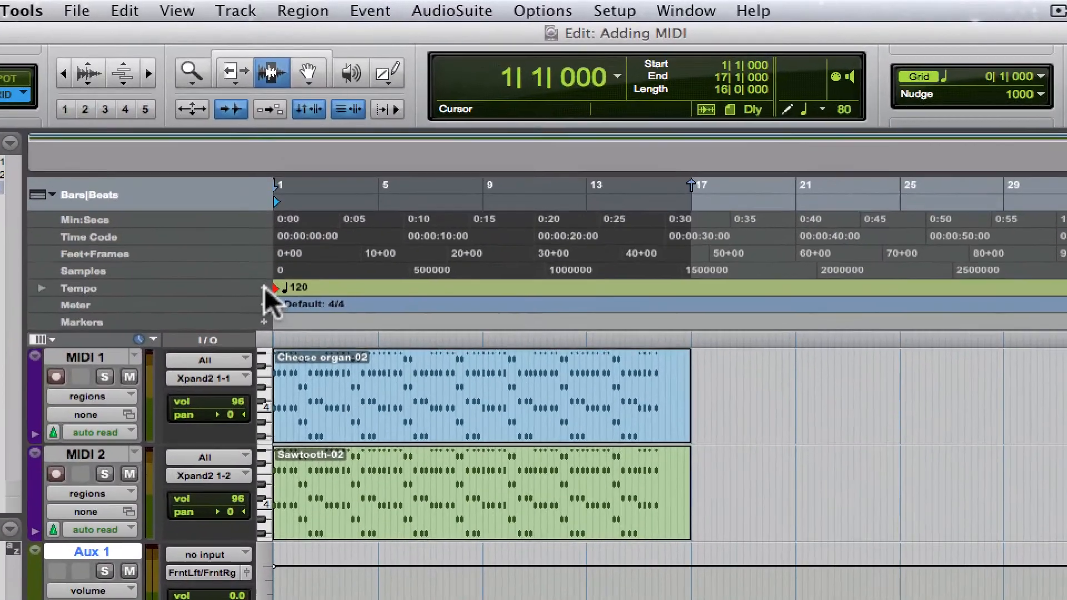
Set the tempo at bar 1 to 70 BPM and play back a short passage
left_click(268, 215)
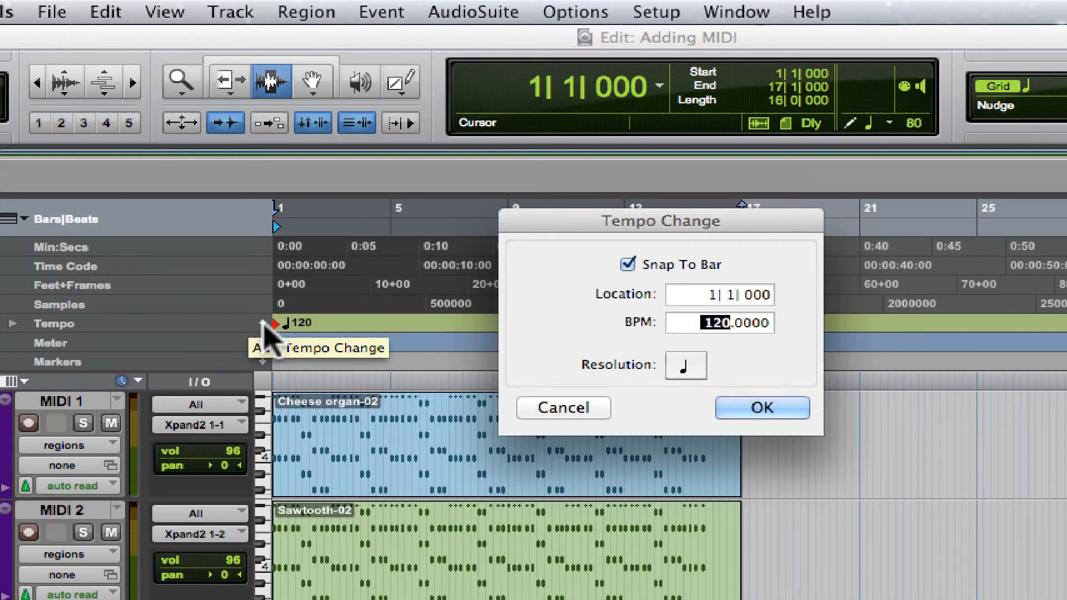
type("70")
key("Return")
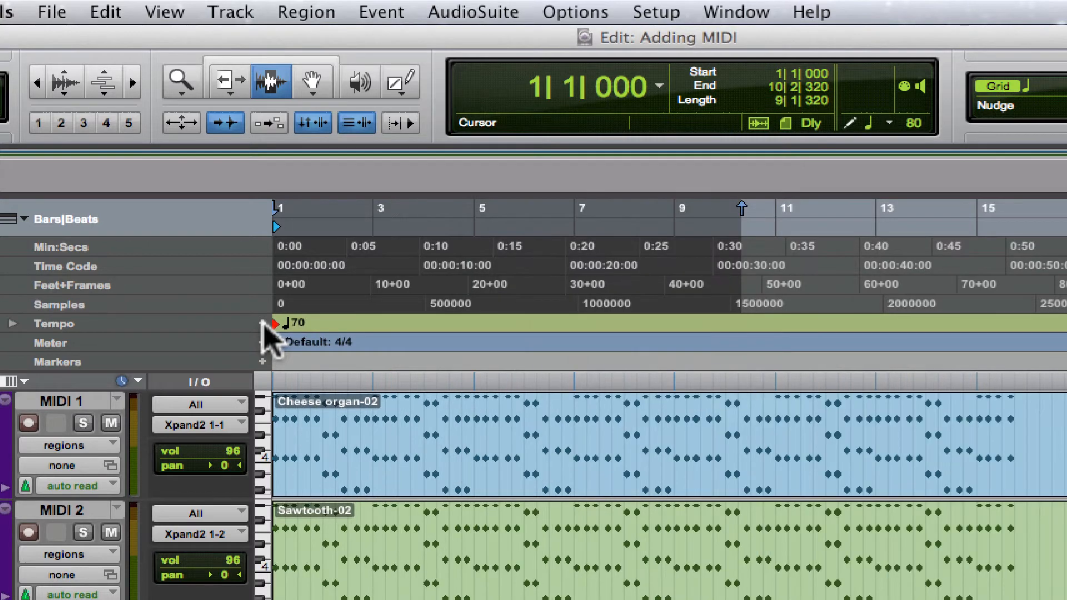
key("space")
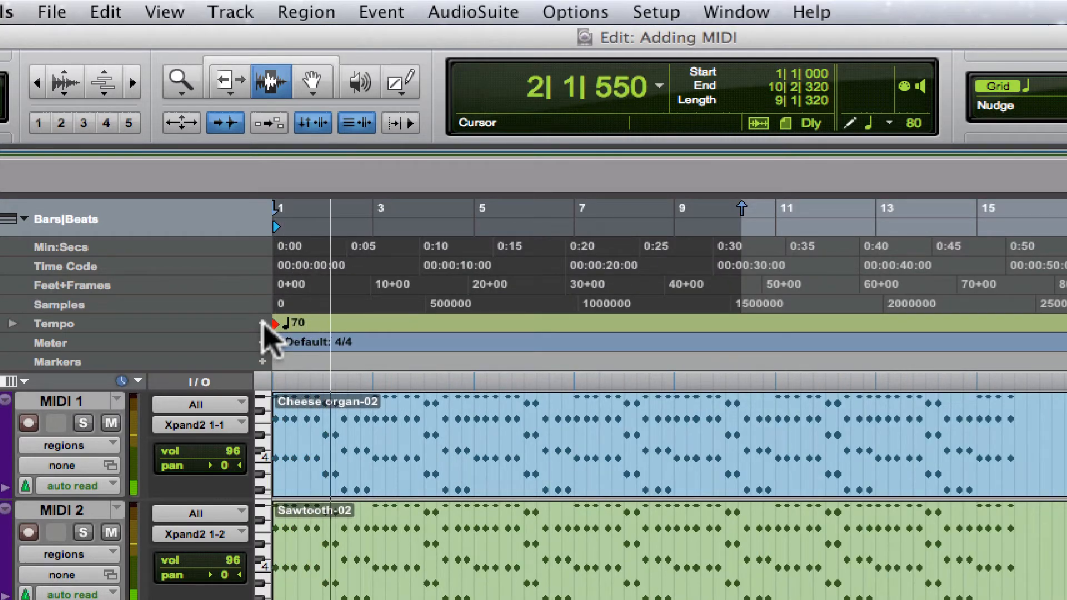
key("space")
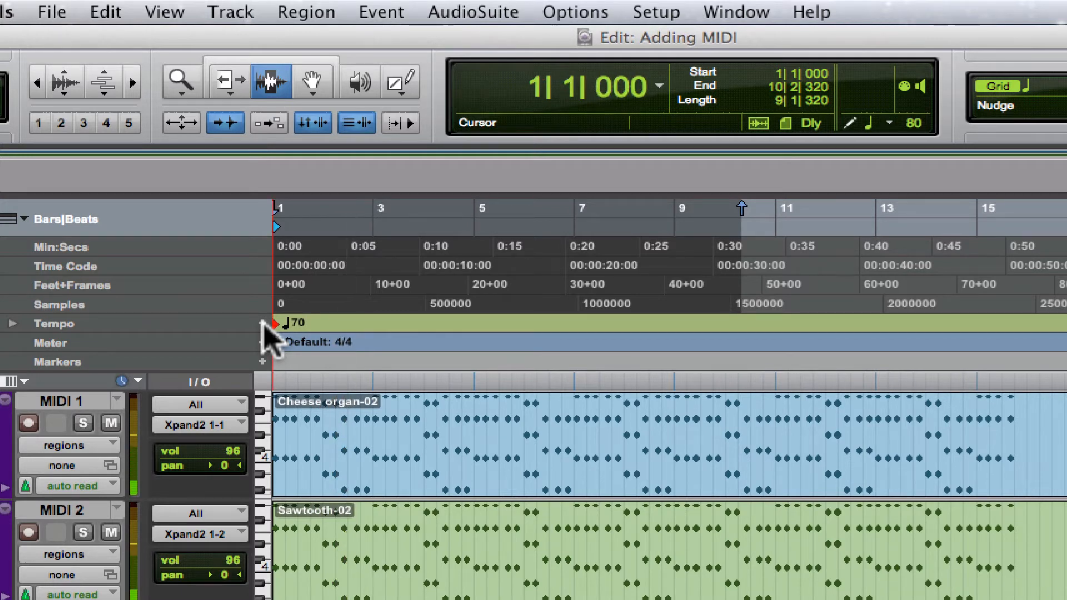
Set the tempo at bar 1 to 200 BPM and play the session until about bar 14
left_click(264, 325)
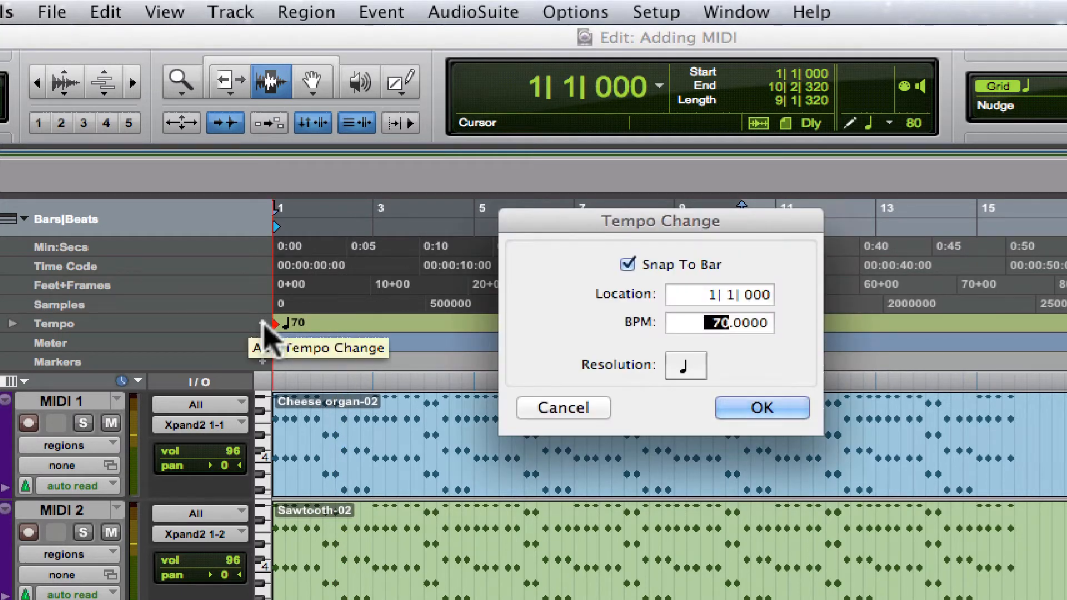
type("200")
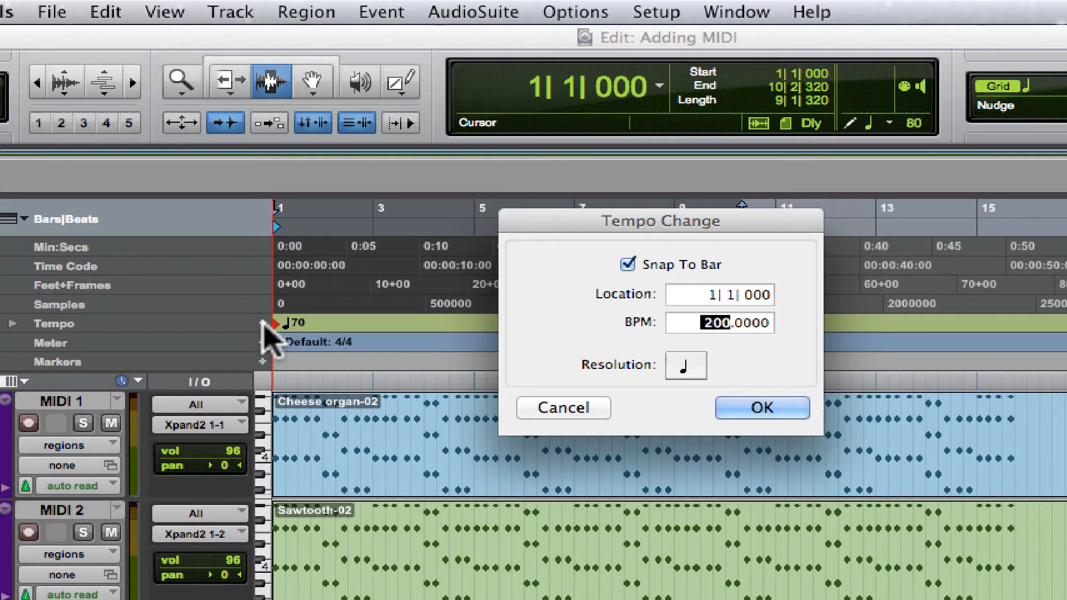
key("Return")
key("space")
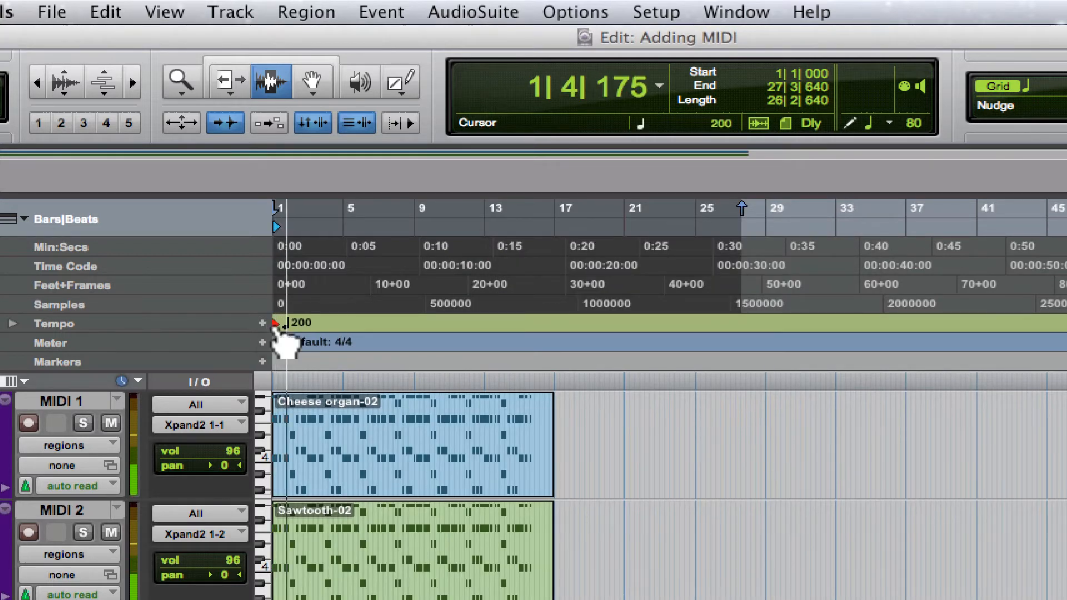
key("space")
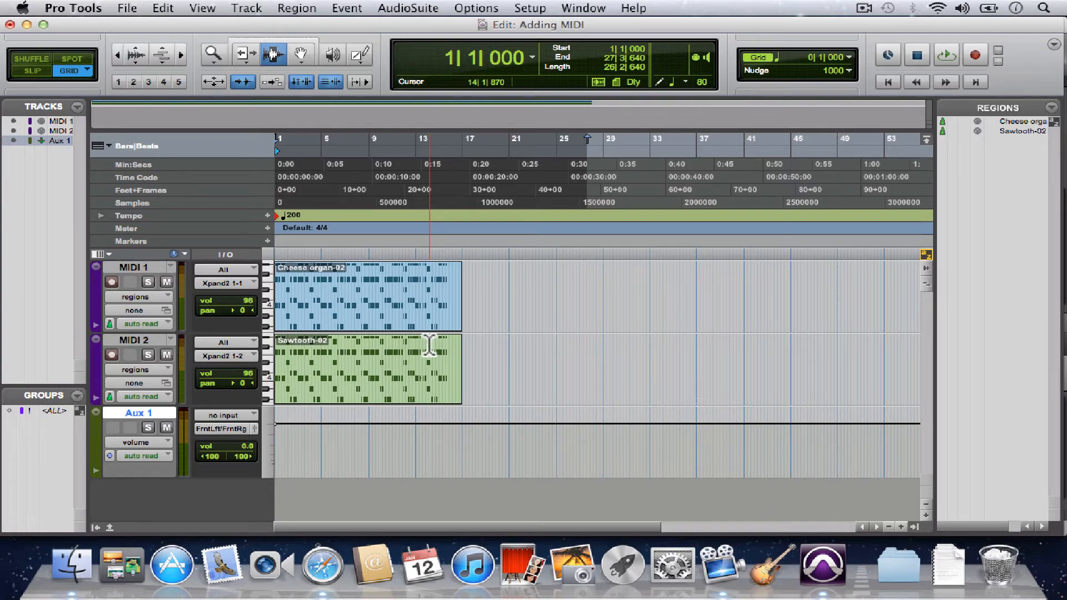
Create one new stereo Instrument Track in Ticks
left_click(245, 8)
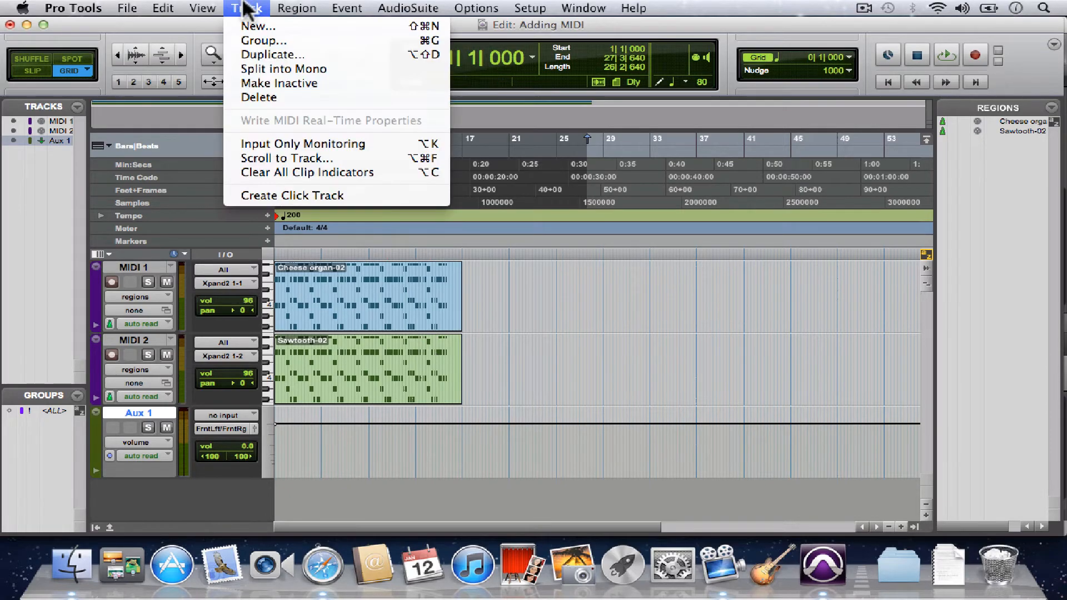
left_click(257, 27)
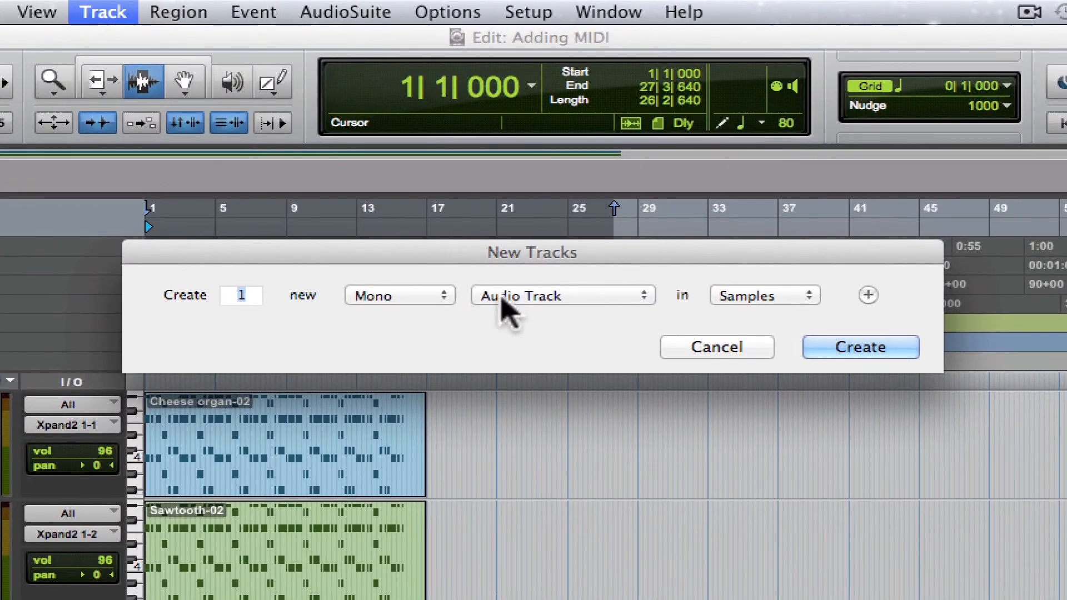
left_click(515, 200)
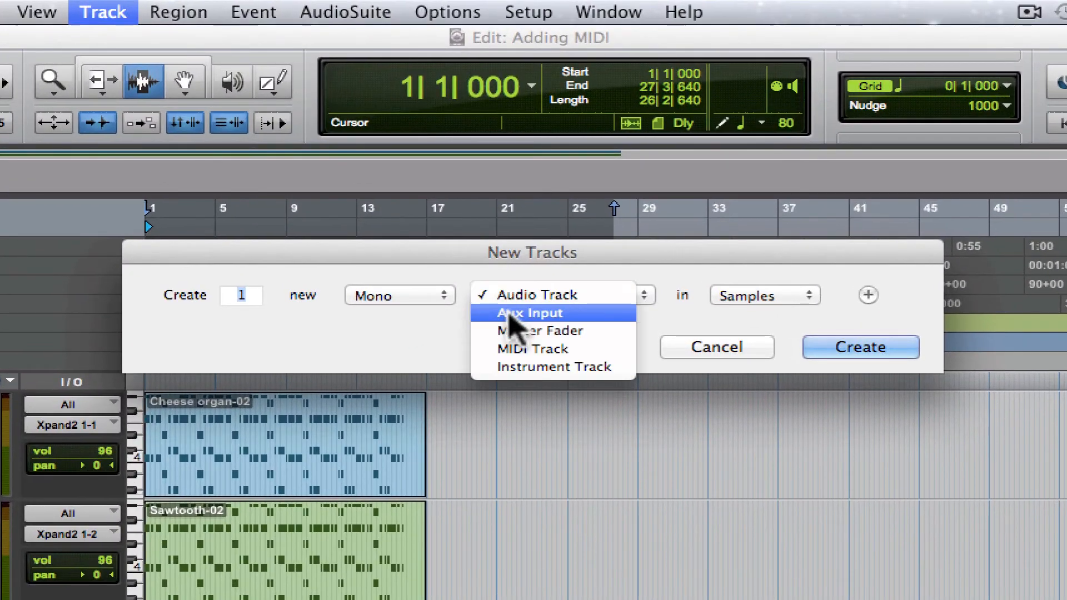
left_click(525, 368)
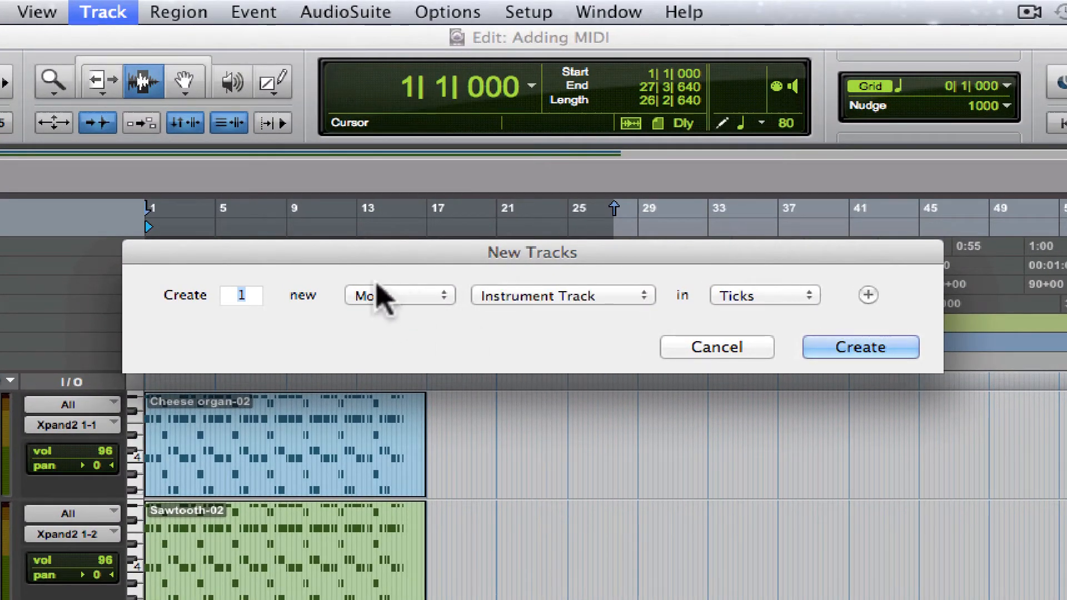
left_click(411, 293)
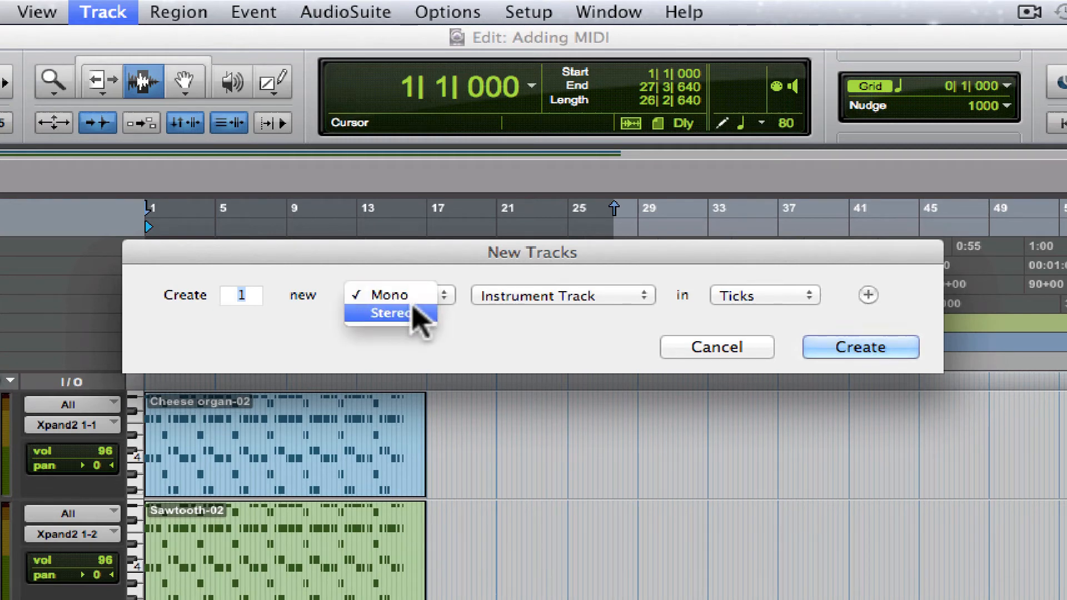
left_click(421, 320)
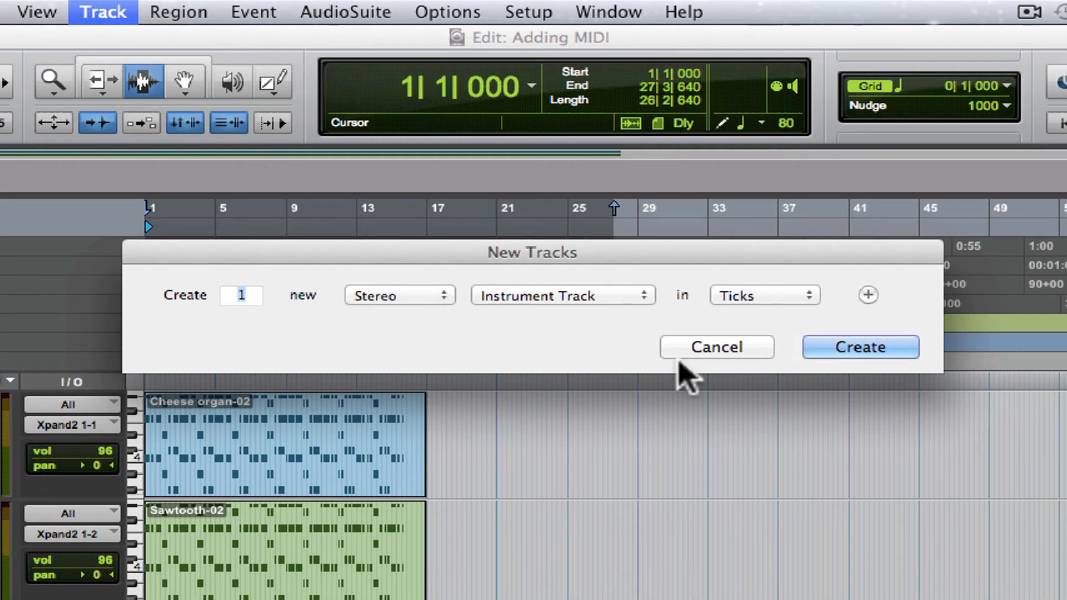
left_click(842, 350)
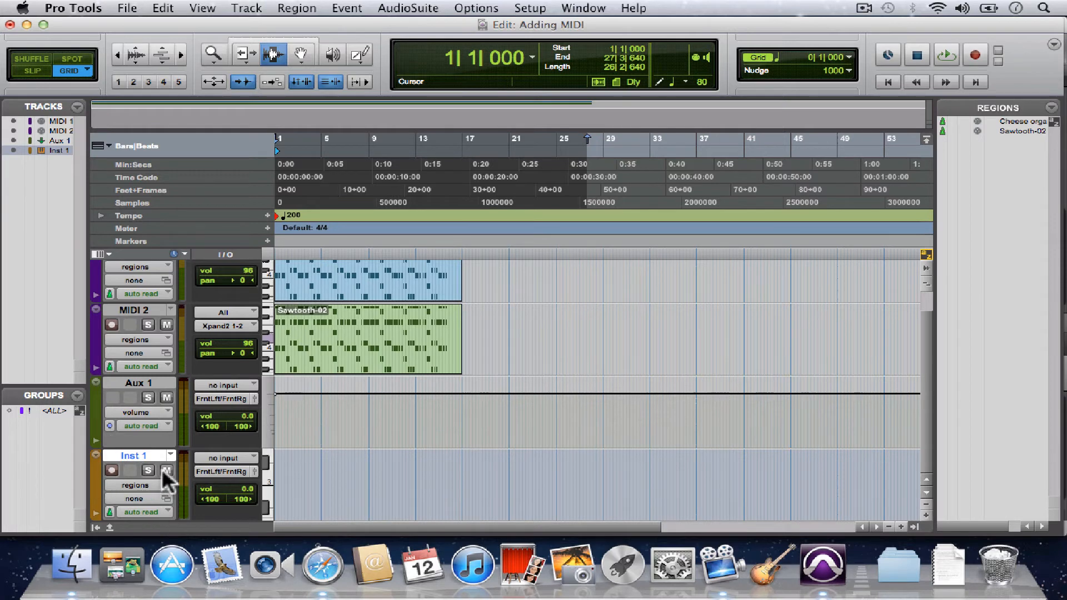
Show the Mix window and examine the Inst 1 channel strip beside the MIDI and Aux Input strips
key("super+equal")
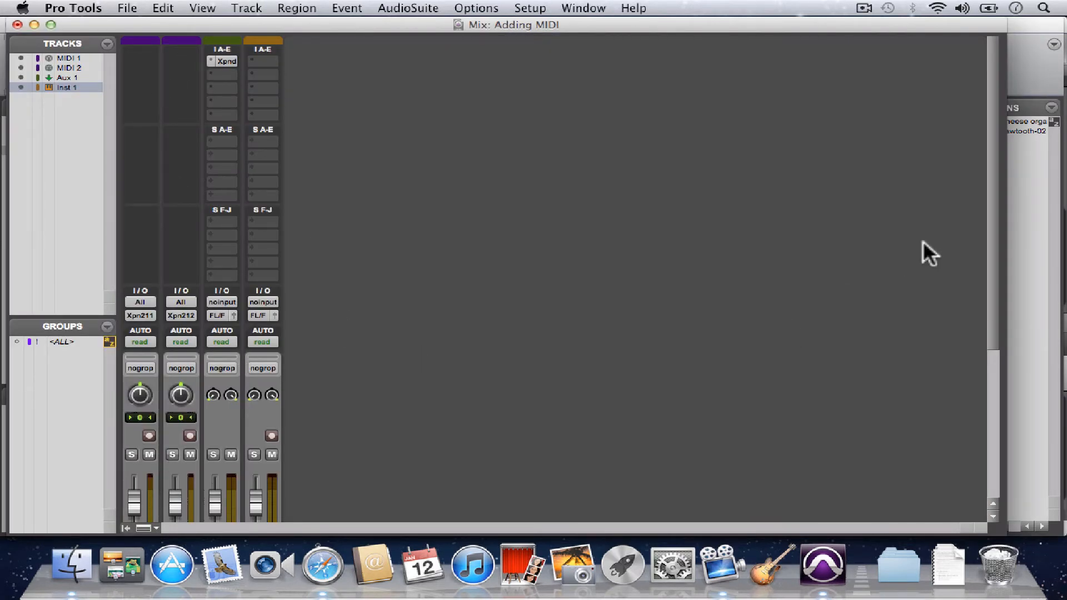
scroll(985, 345, "down", 6)
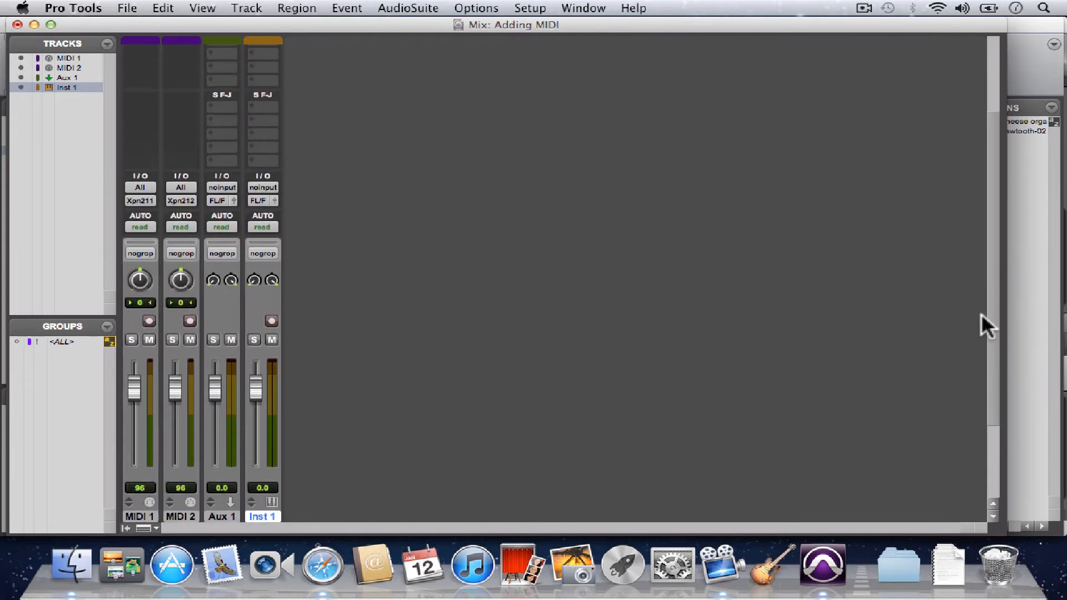
left_click_drag(982, 313, 981, 307)
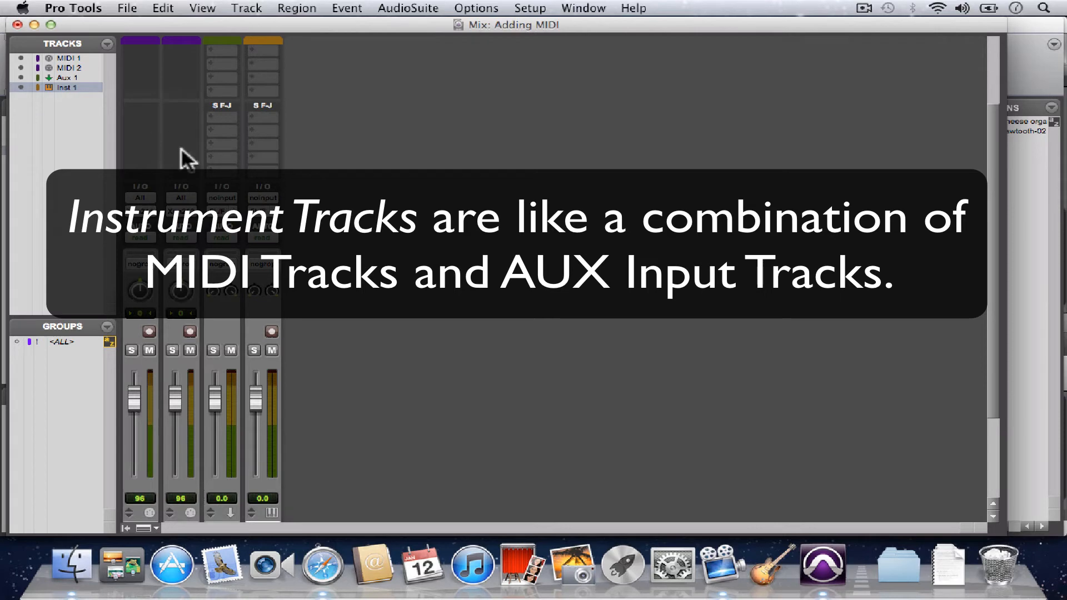
Insert the stereo Xpand2 multichannel instrument plug-in in the first insert slot of the Inst 1 track
left_click_drag(994, 277, 321, 66)
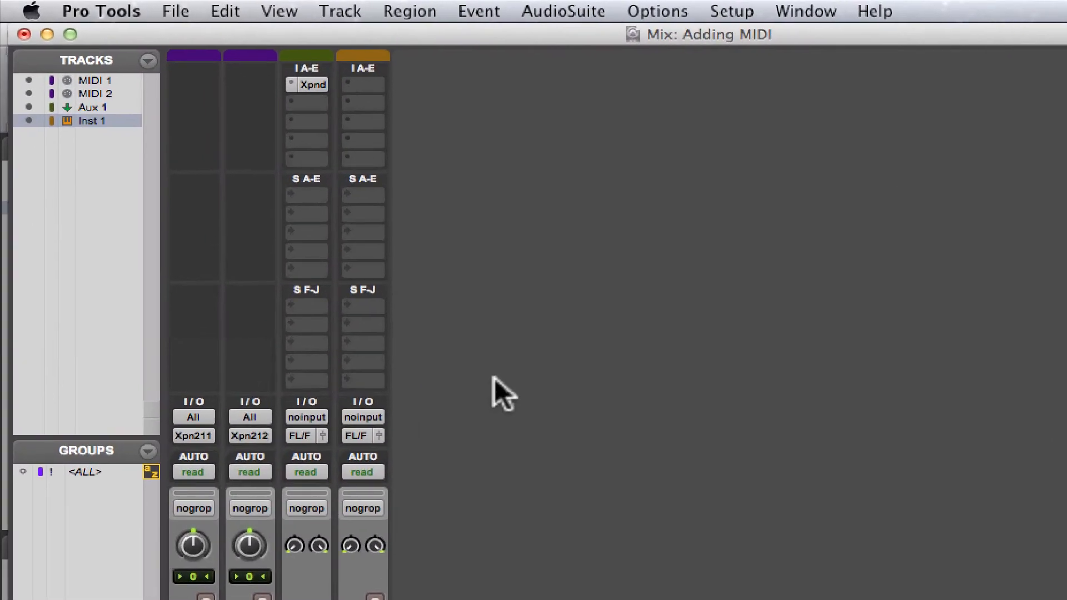
scroll(589, 328, "down", 5)
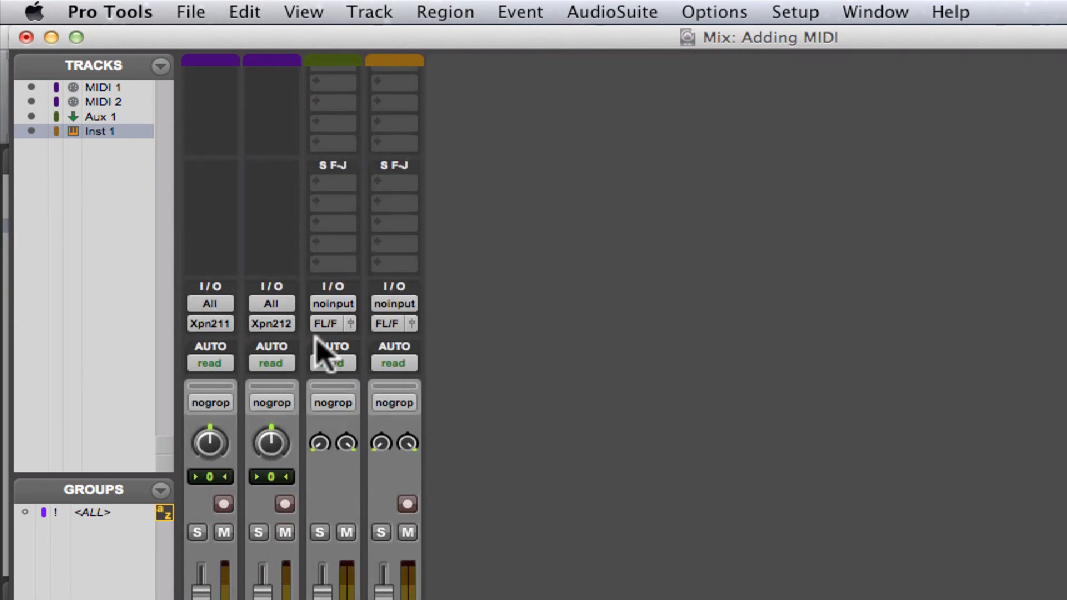
scroll(487, 77, "up", 5)
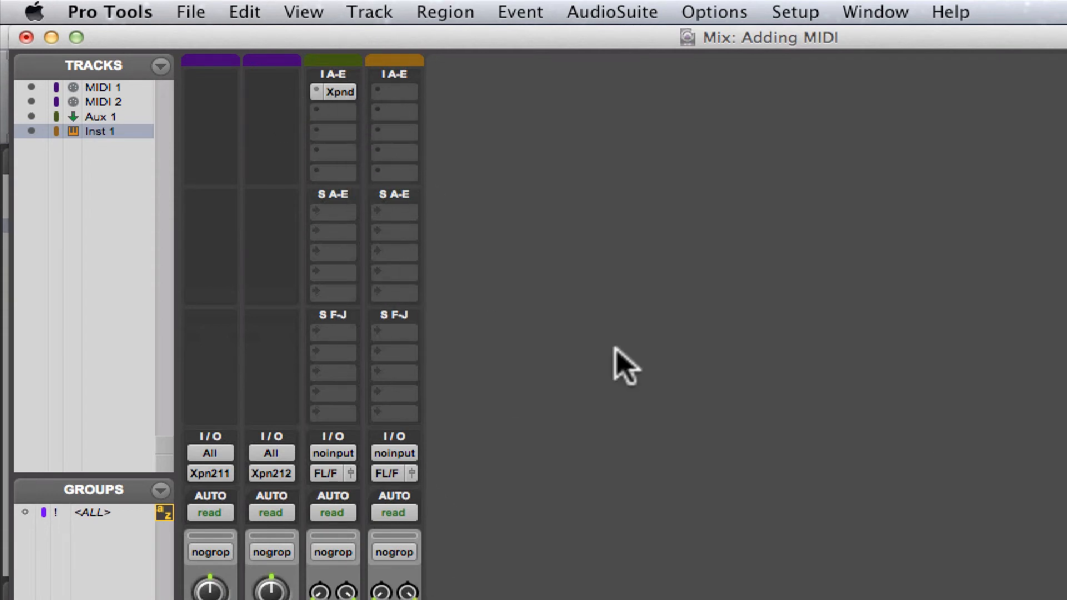
scroll(303, 334, "down", 5)
scroll(303, 334, "up", 5)
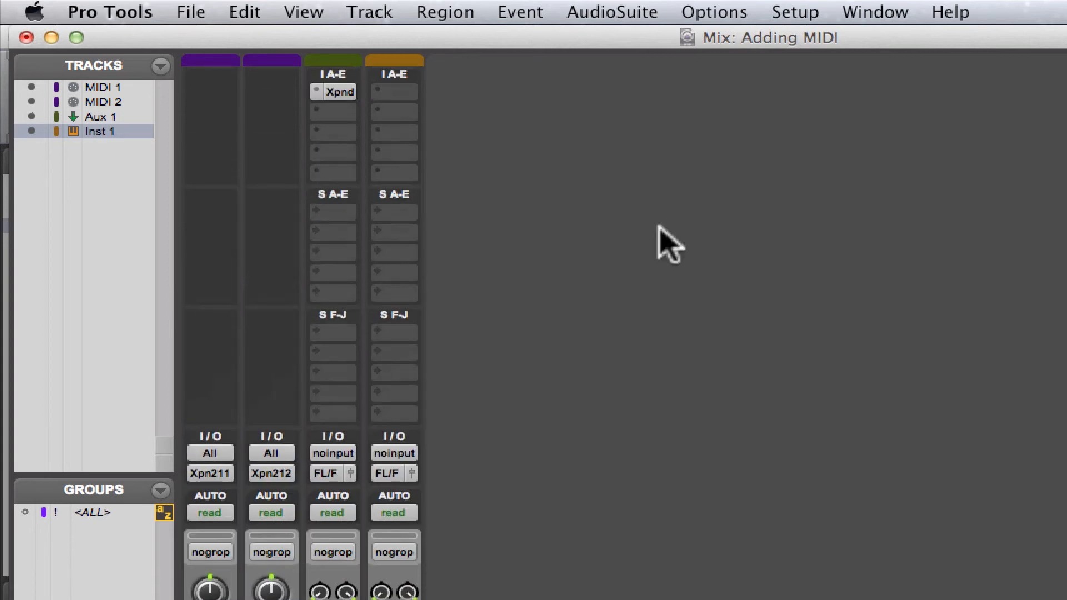
left_click(399, 90)
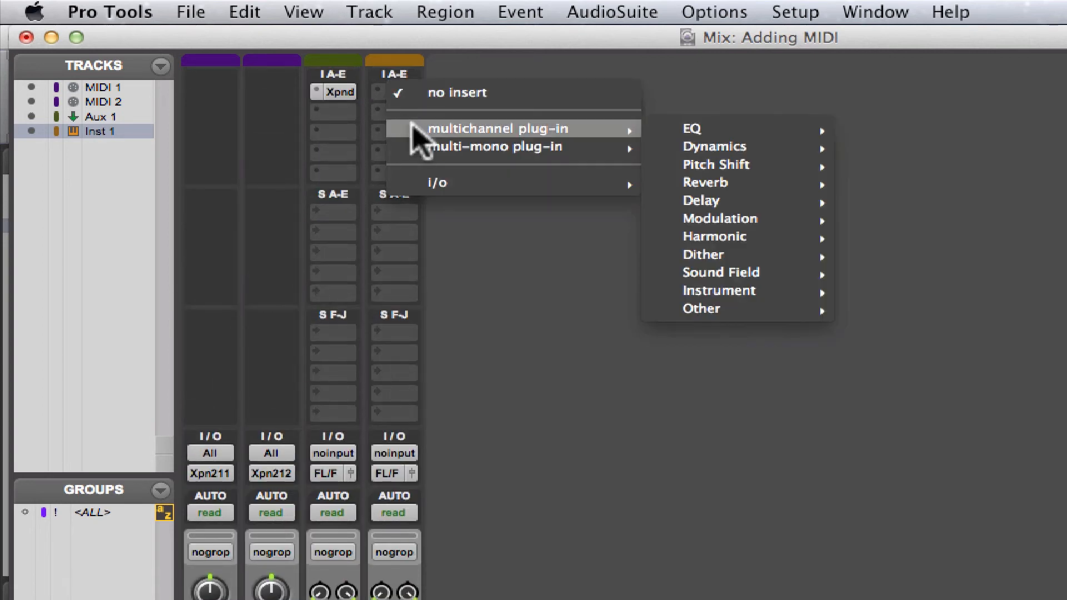
left_click(425, 126)
left_click(410, 93)
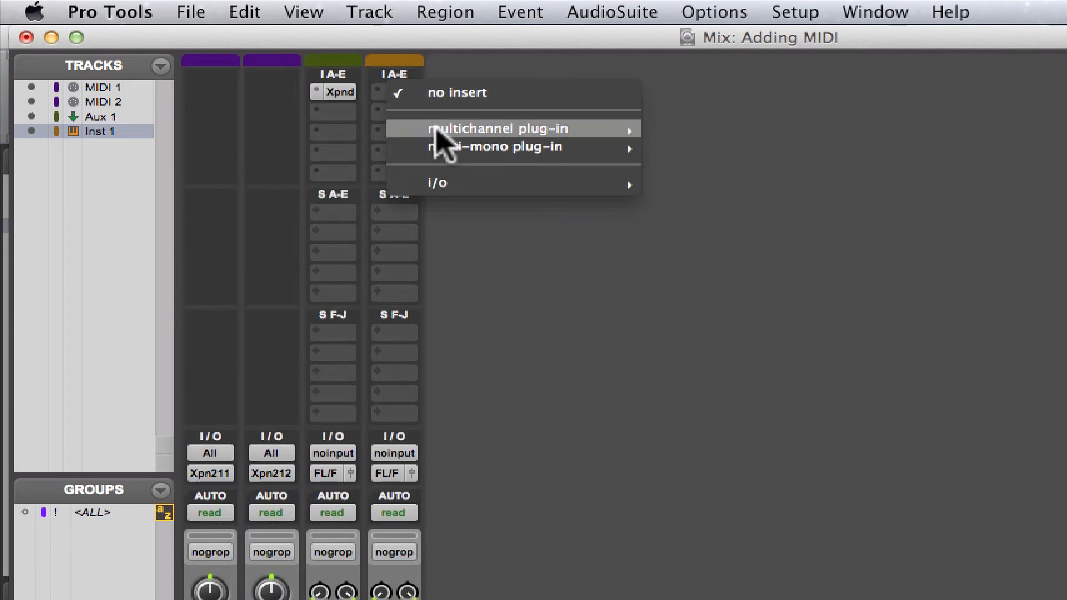
mouse_move(773, 301)
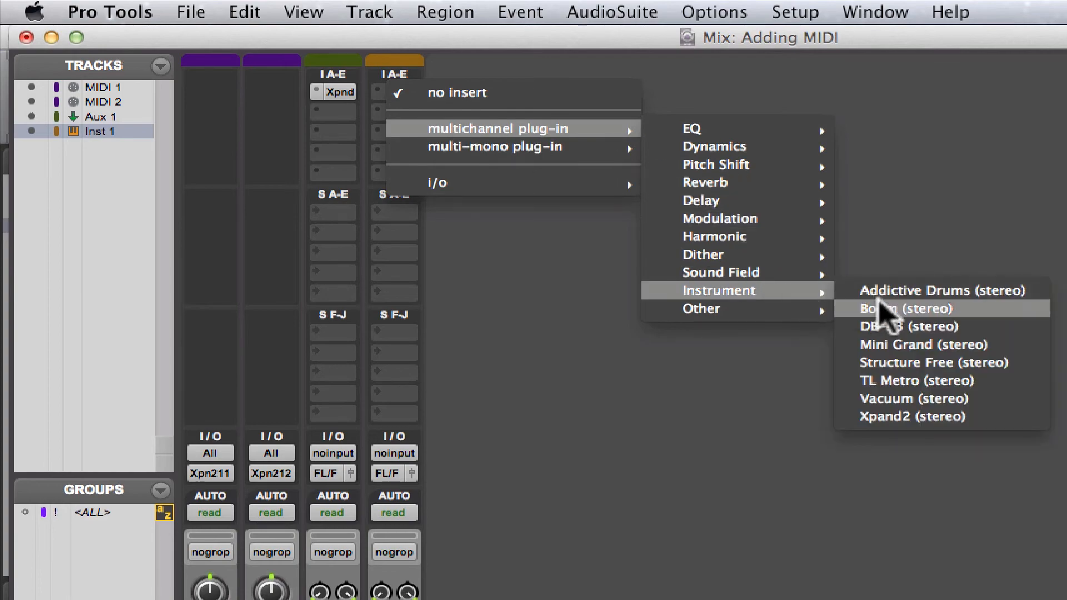
left_click(948, 418)
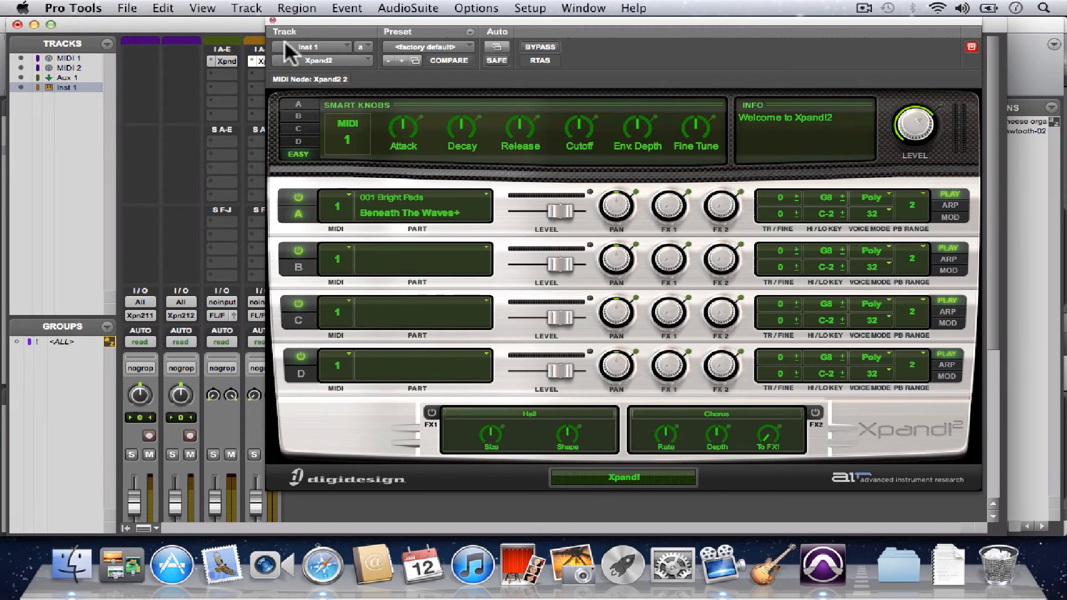
Load the Excited sound from 008 Hard Leads into part A of Inst 1's Xpand2 and close the plug-in window
left_click(345, 198)
left_click(384, 211)
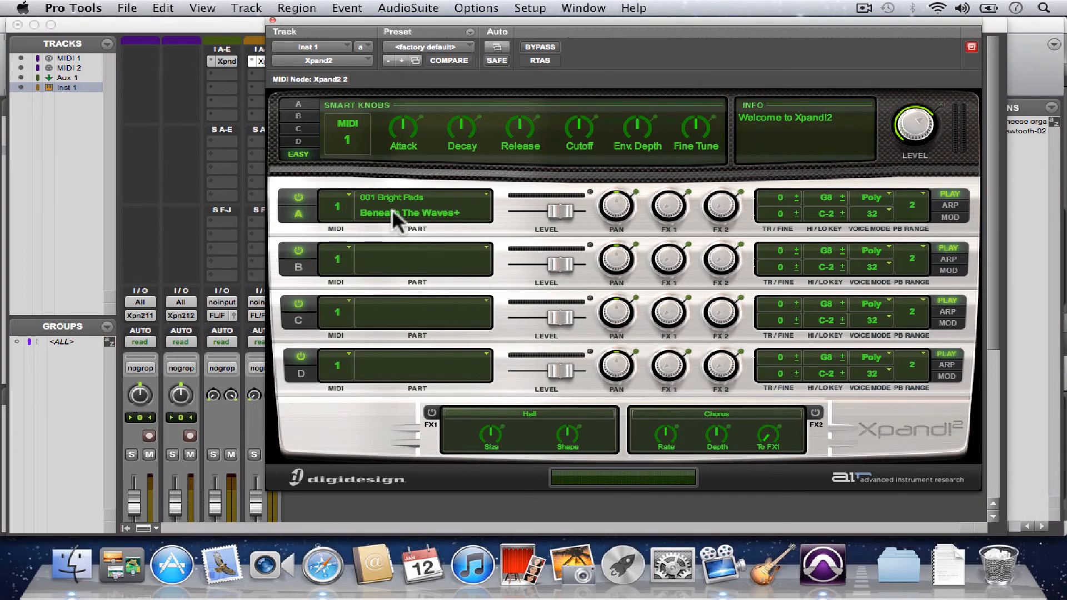
left_click(392, 210)
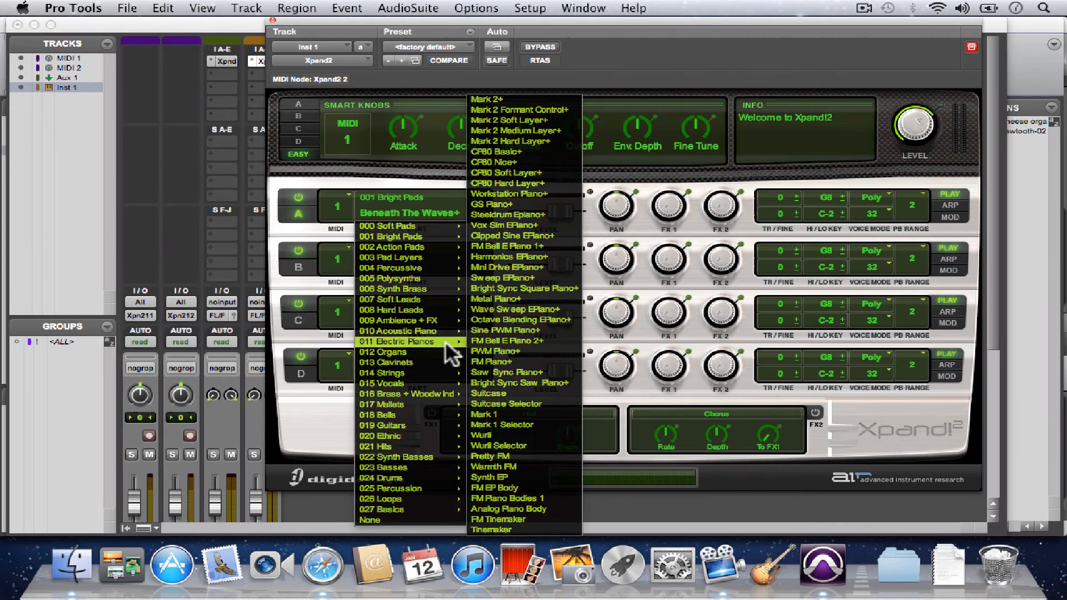
mouse_move(435, 309)
left_click(523, 320)
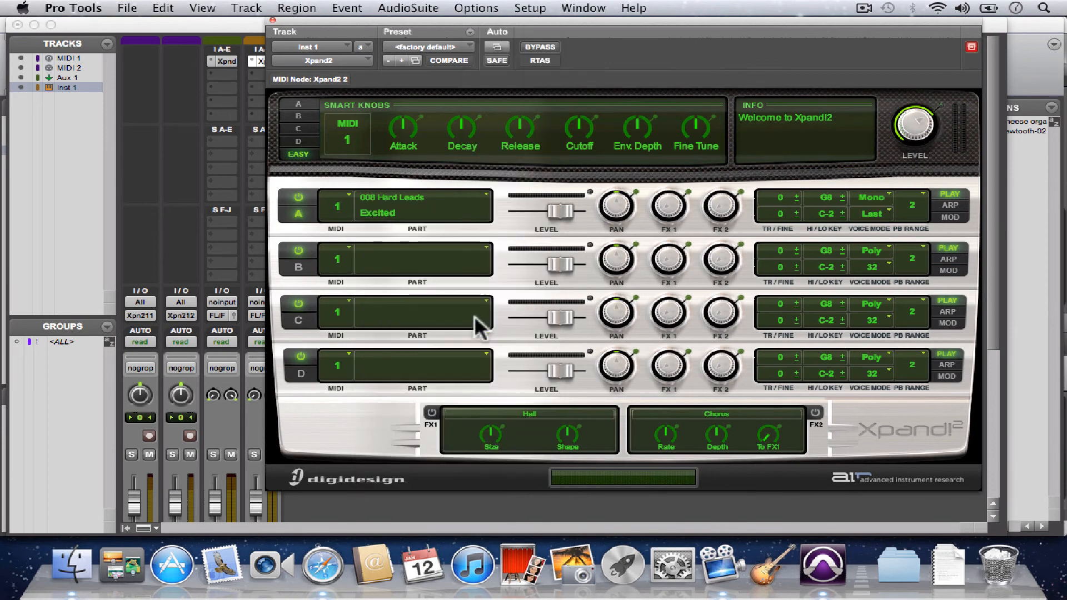
left_click(214, 22)
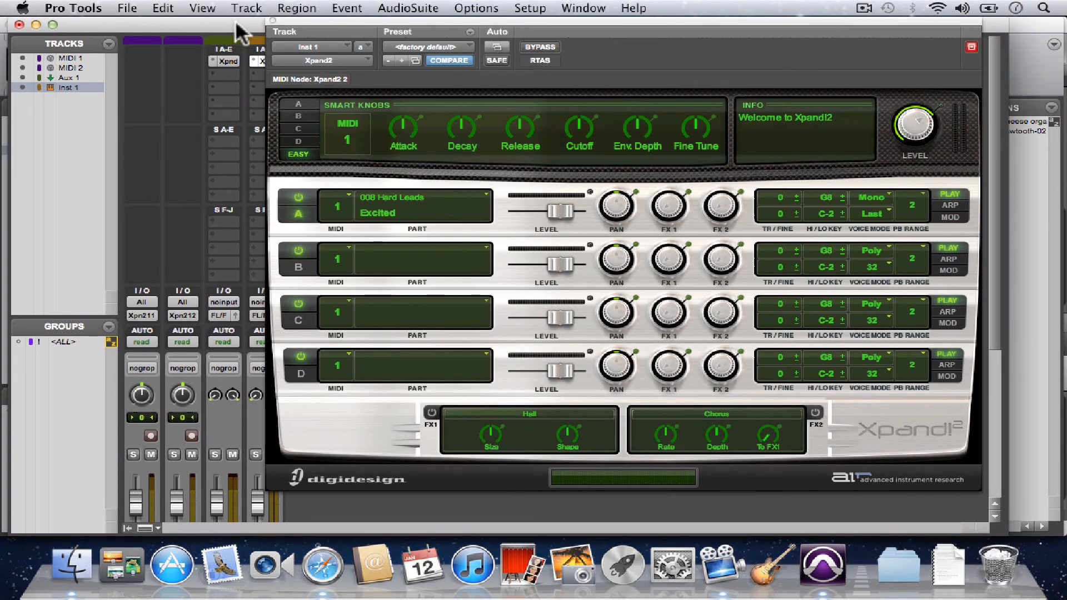
left_click(273, 21)
Show the Edit window and move the Sawtooth-02 region from MIDI 2 to the Inst 1 track, starting at bar 1
key("super+equal")
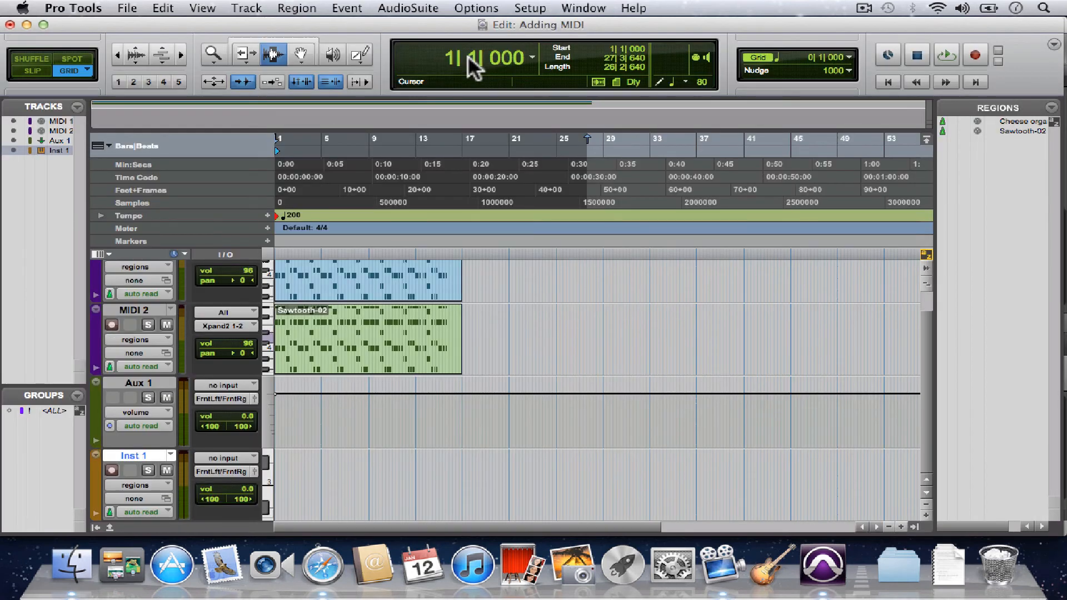
left_click(300, 53)
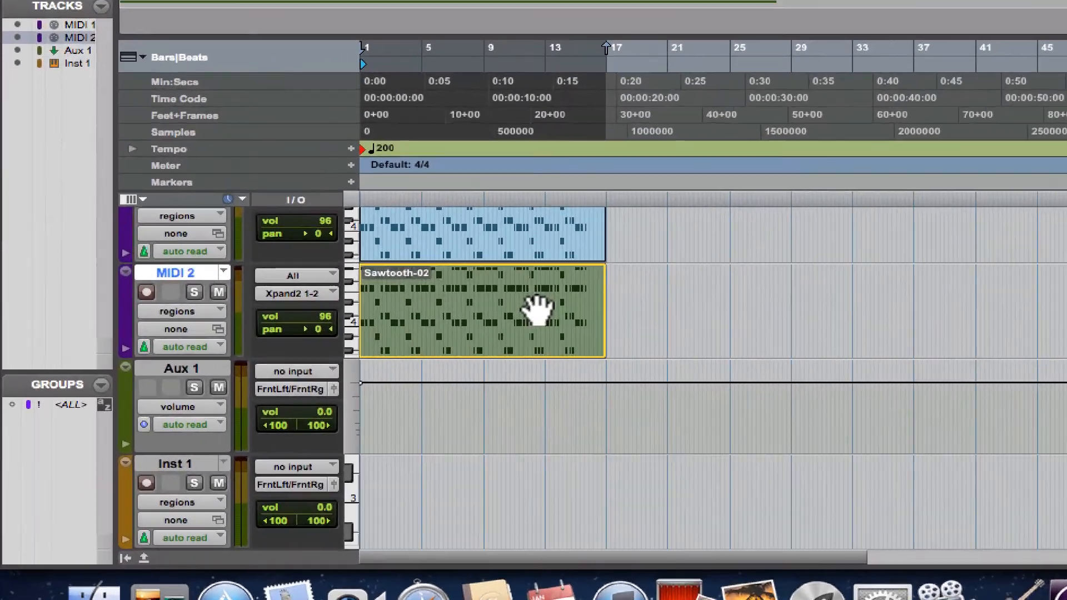
left_click_drag(405, 336, 394, 491)
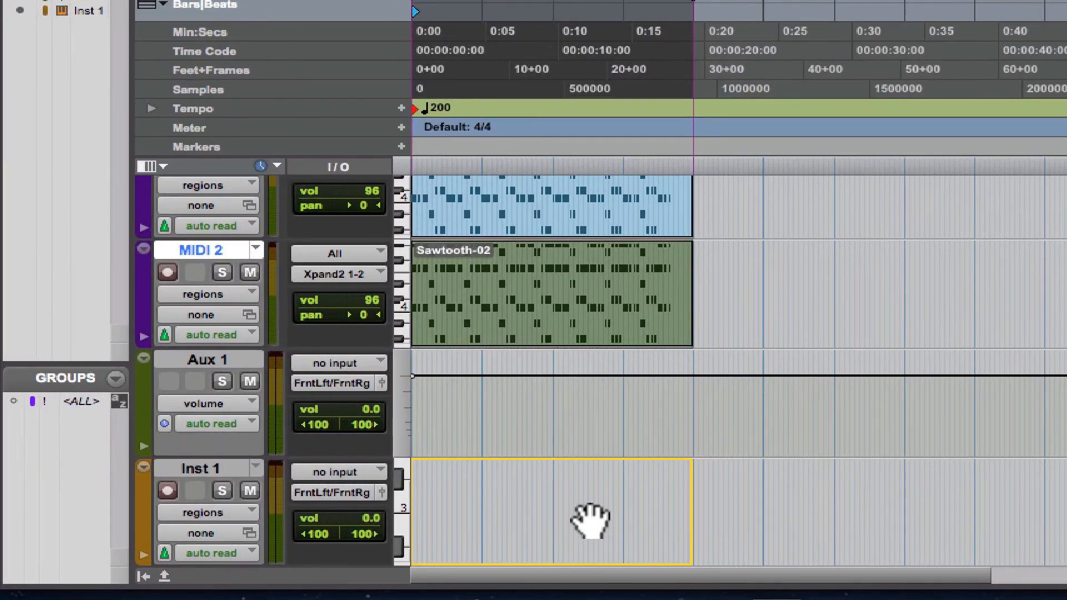
left_click_drag(590, 523, 569, 509)
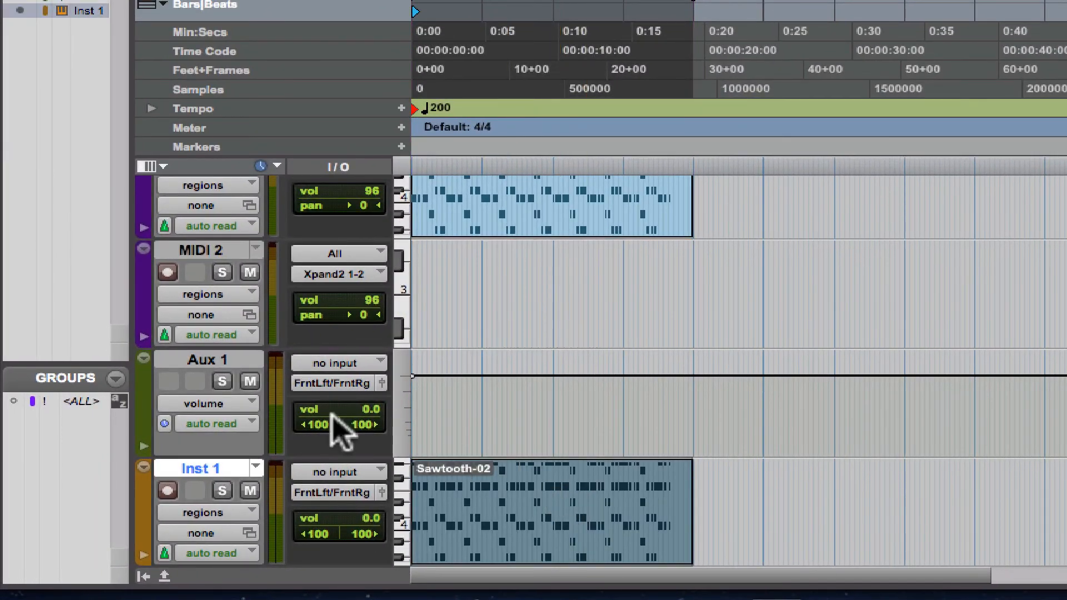
Mute the MIDI 2 and Aux 1 tracks and play back the region on Inst 1
left_click(251, 382)
scroll(256, 239, "up", 2)
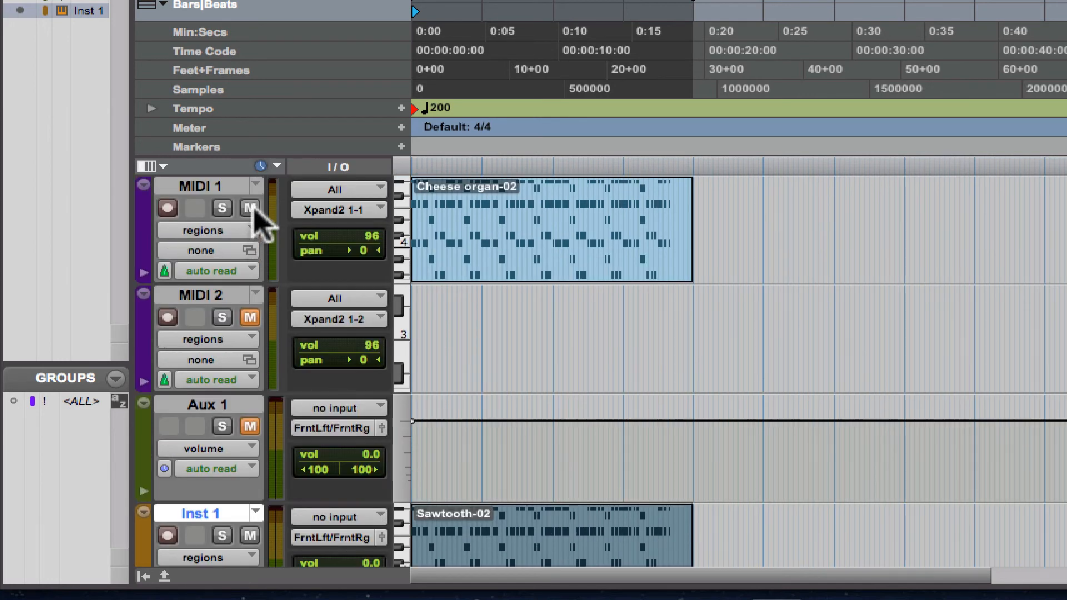
scroll(553, 433, "down", 2)
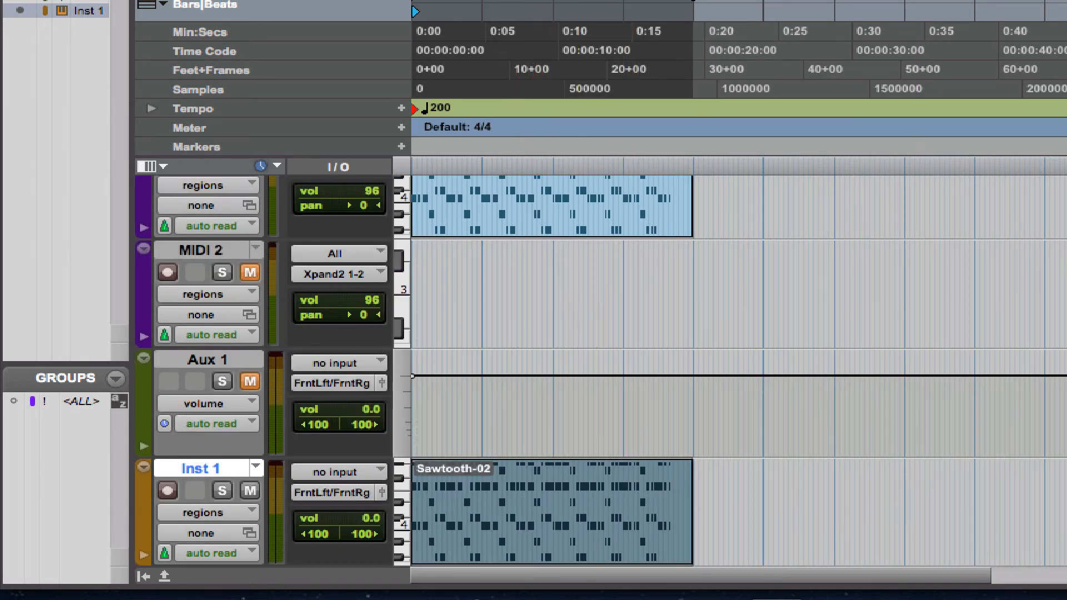
key("space")
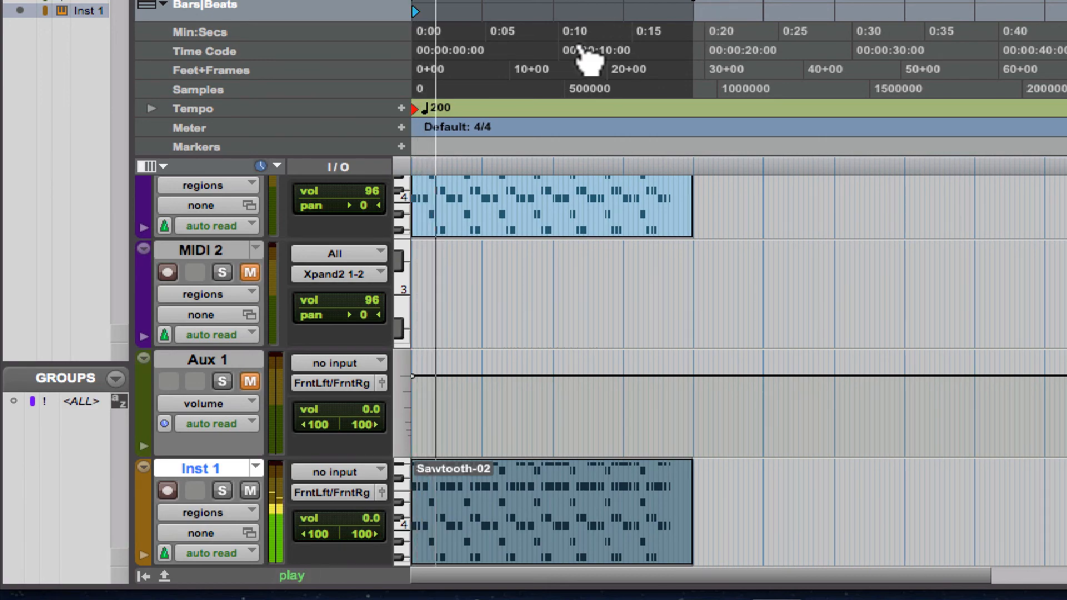
Set the tempo at bar 1 to 100 BPM and play the session from bar 1 until about bar 5
double_click(432, 108)
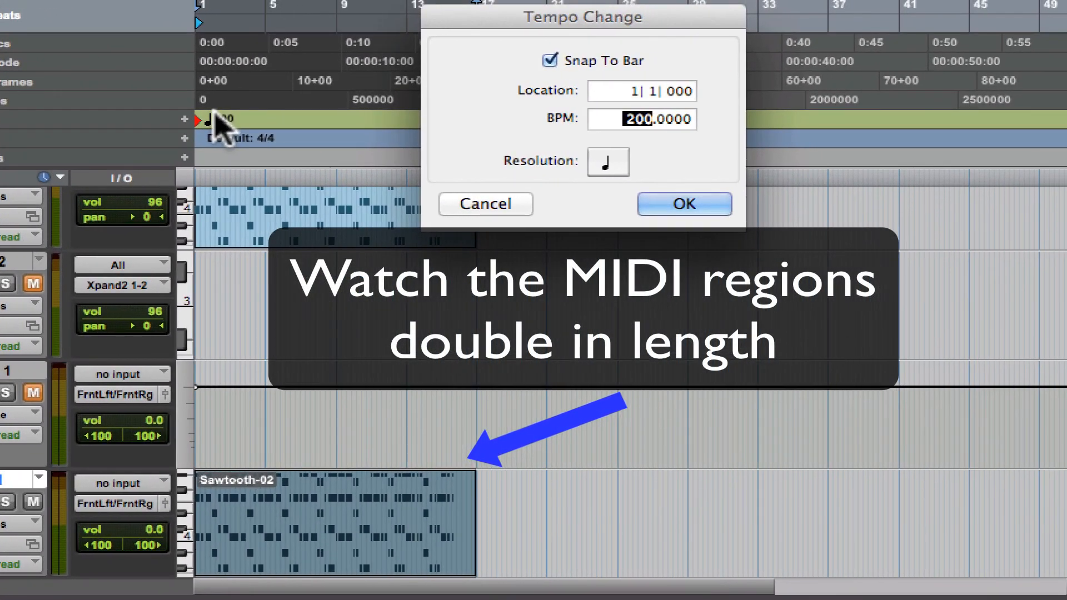
type("100")
key("Return")
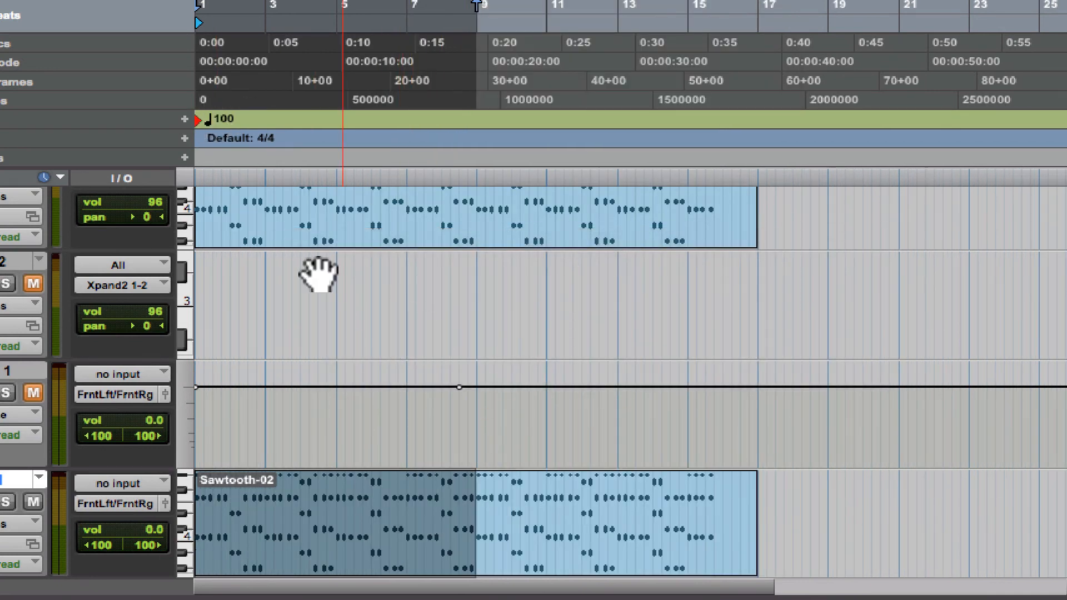
key("space")
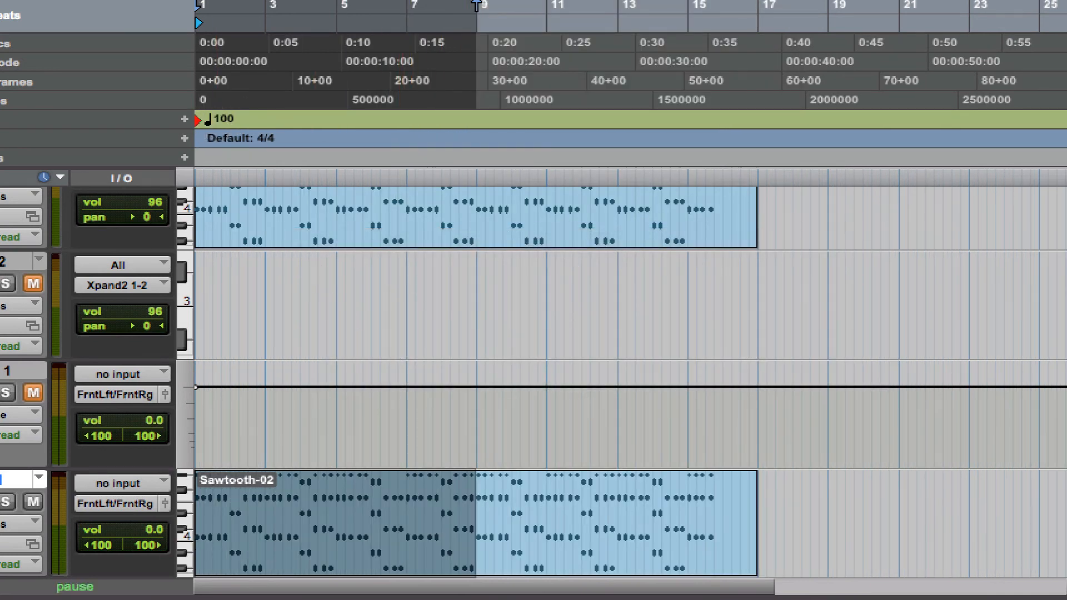
key("space")
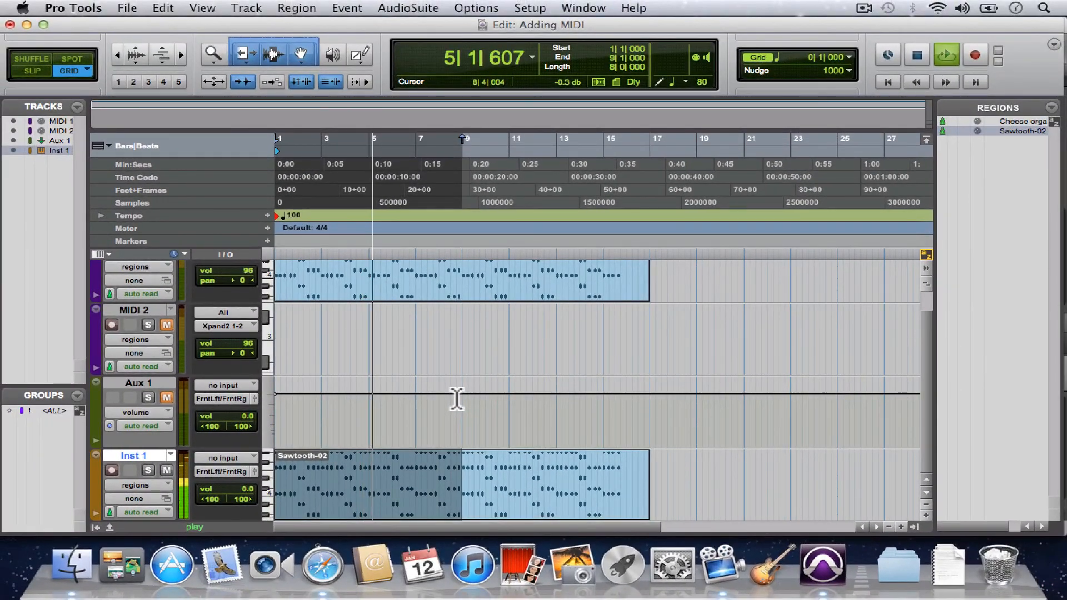
key("space")
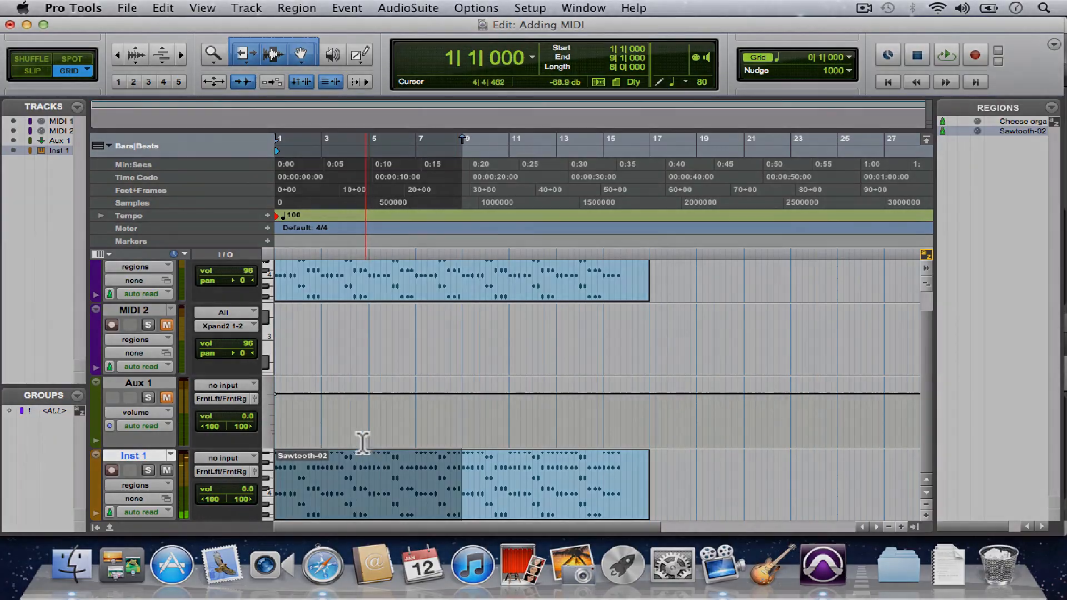